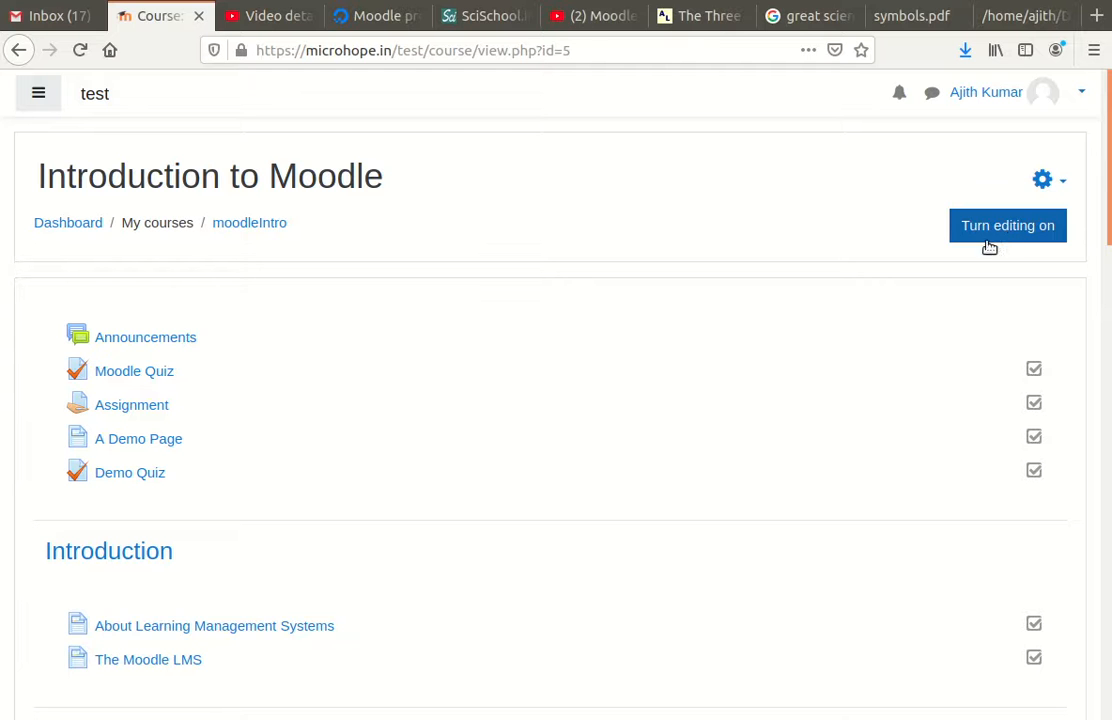
Step: Turn editing on and choose Quiz from the activity chooser in the top section
click(1006, 236)
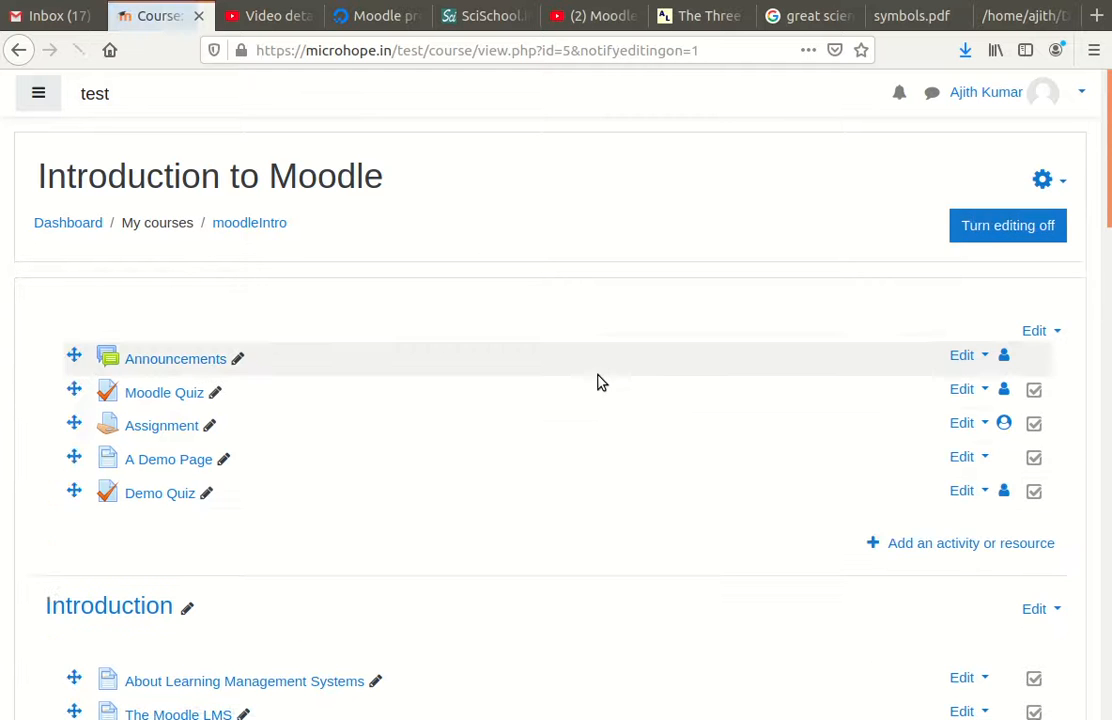
scroll(640, 420, down, 2)
click(1013, 446)
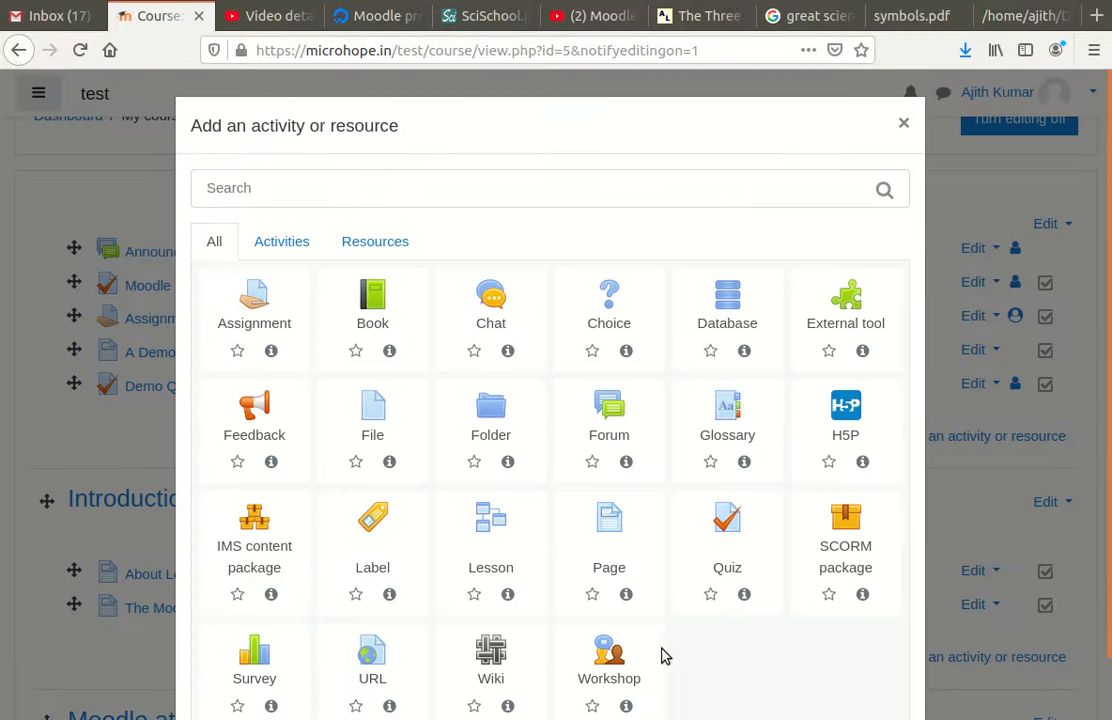
click(725, 537)
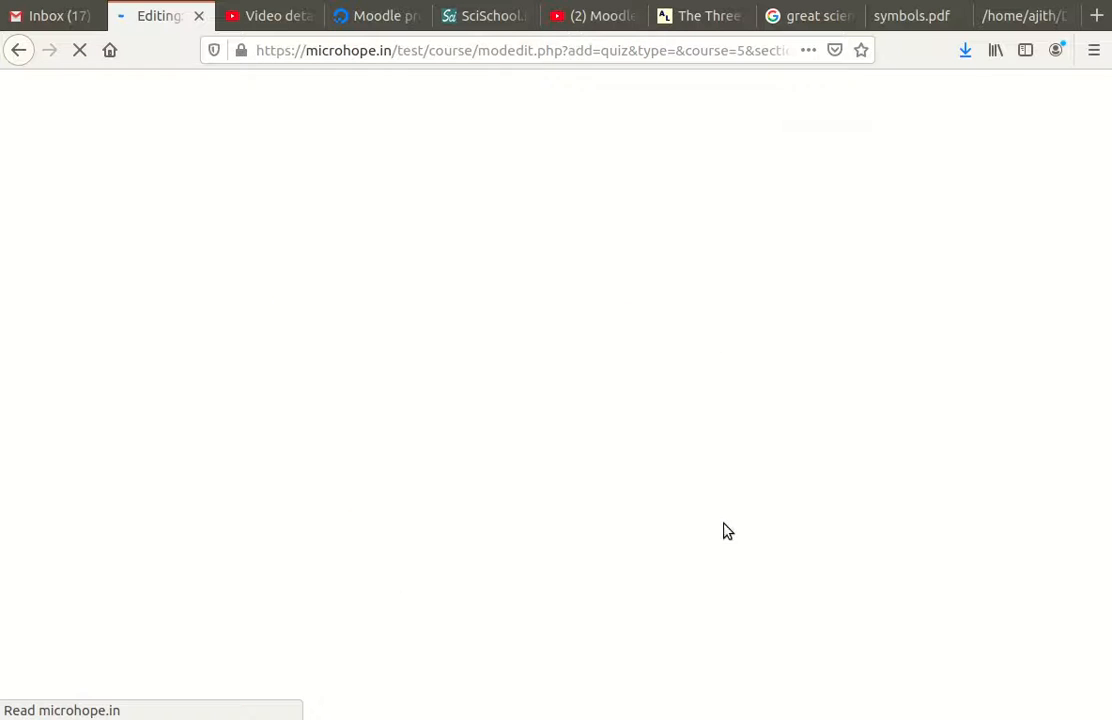
Step: Name the quiz 'A Demo Quiz' and save and display it
click(420, 415)
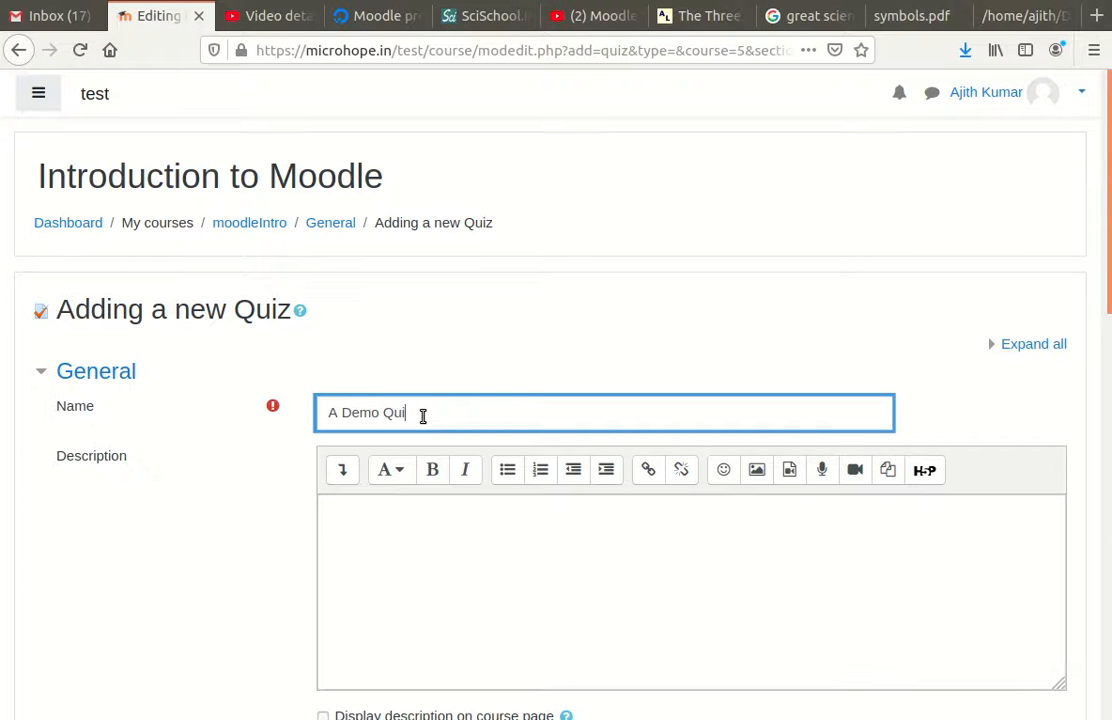
scroll(449, 494, down, 5)
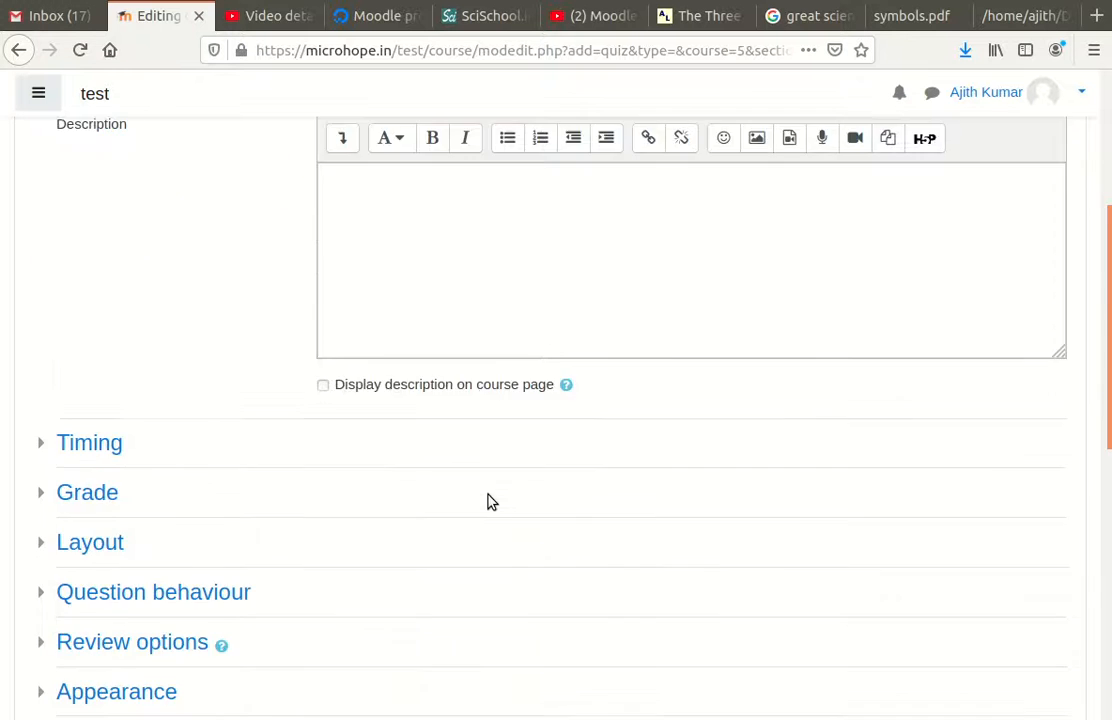
scroll(322, 471, down, 8)
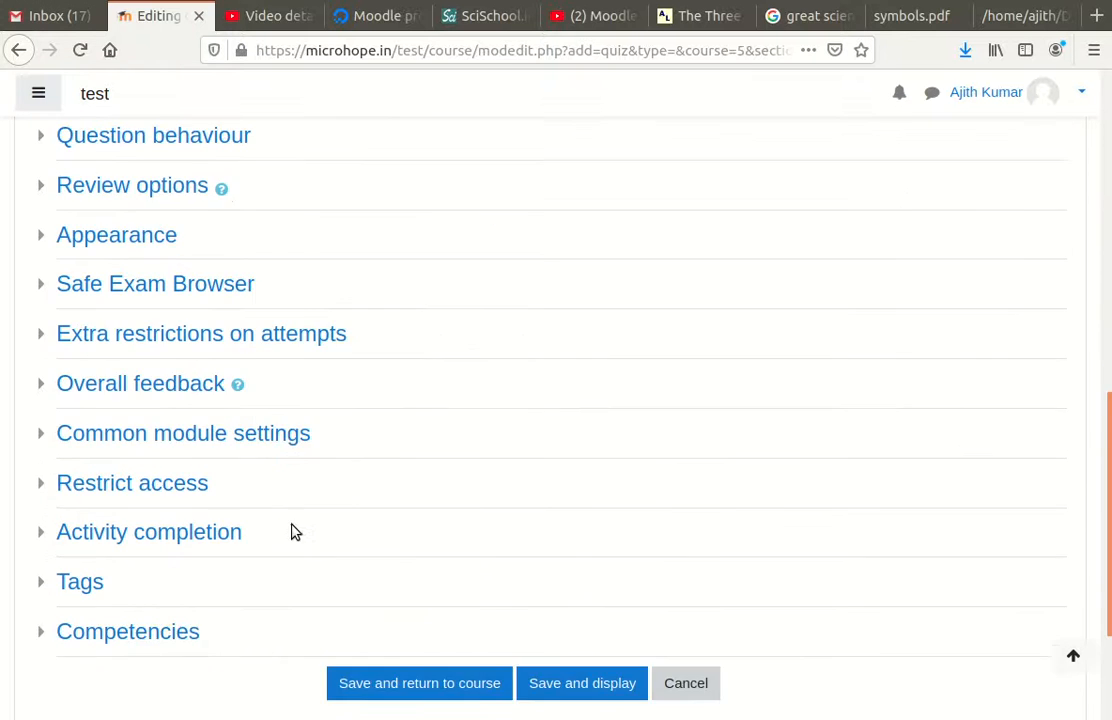
click(608, 515)
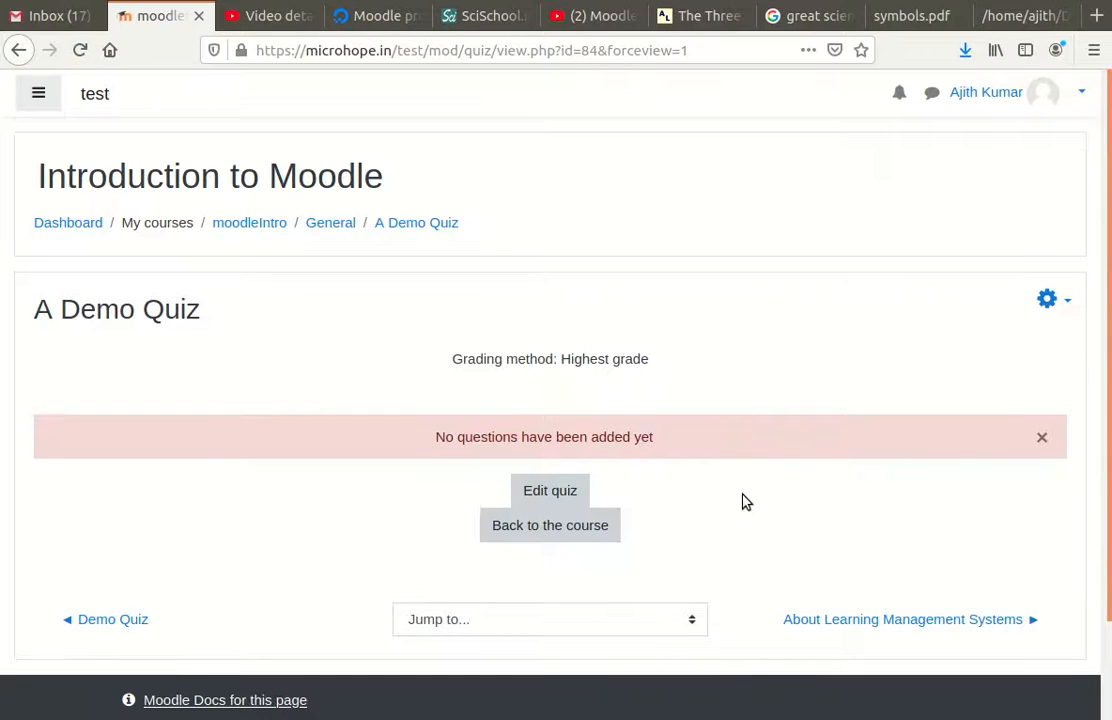
Step: Go to Question bank > Import from the quiz's gear administration menu
scroll(742, 500, down, 2)
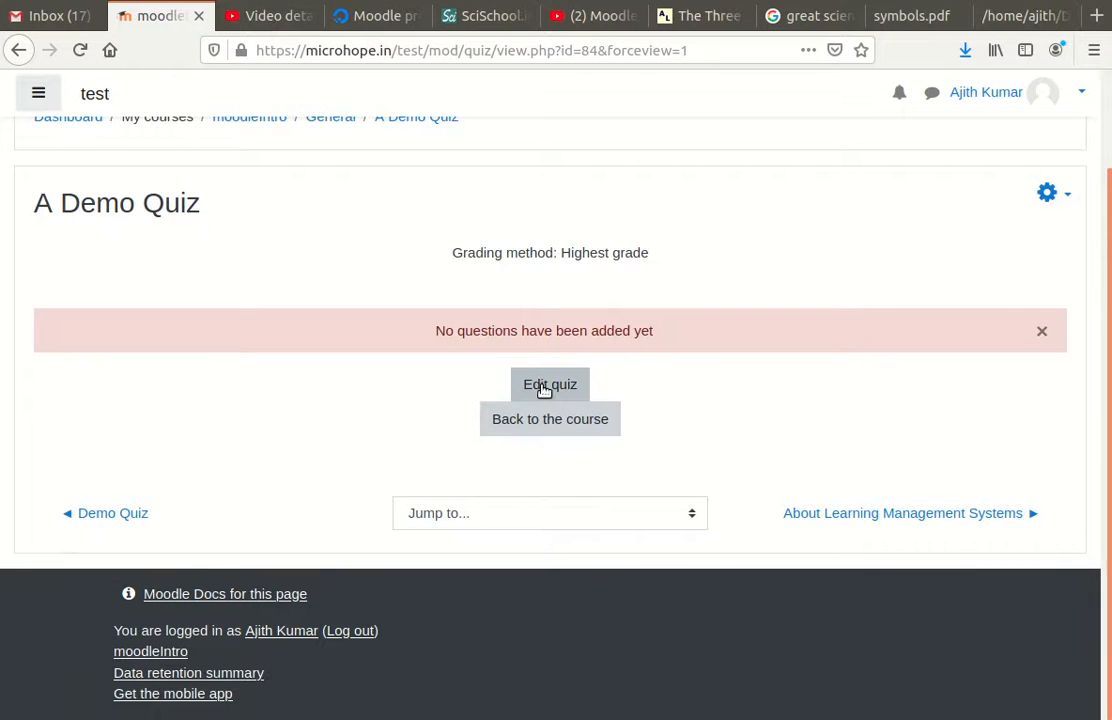
scroll(885, 407, up, 2)
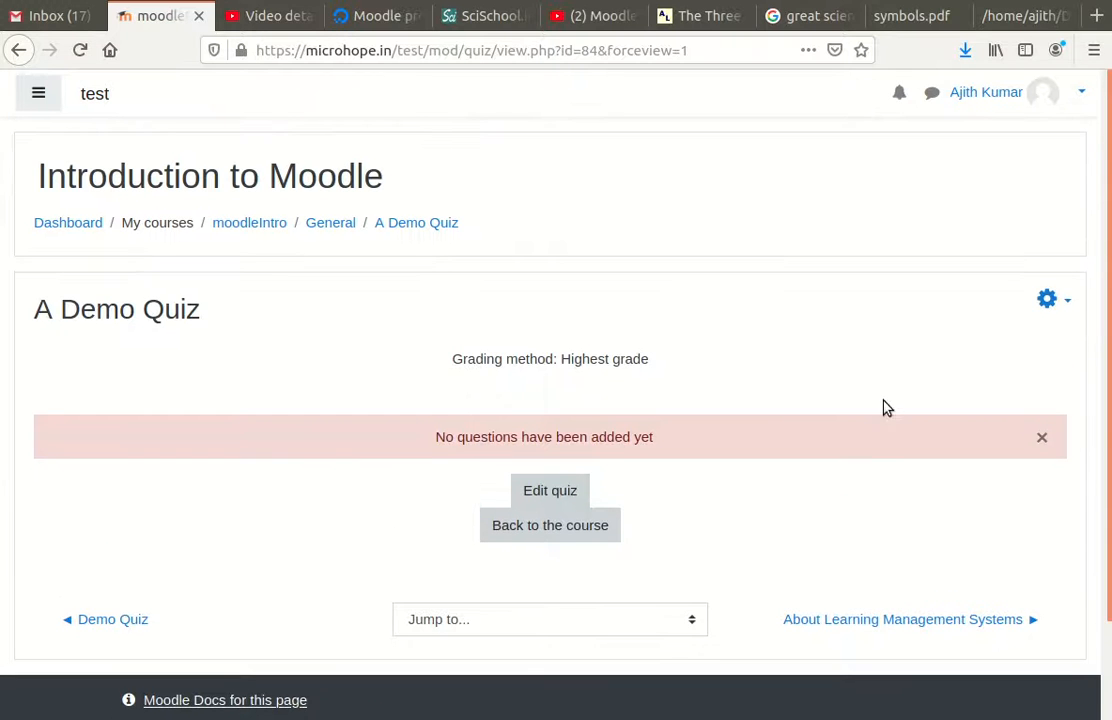
click(1045, 302)
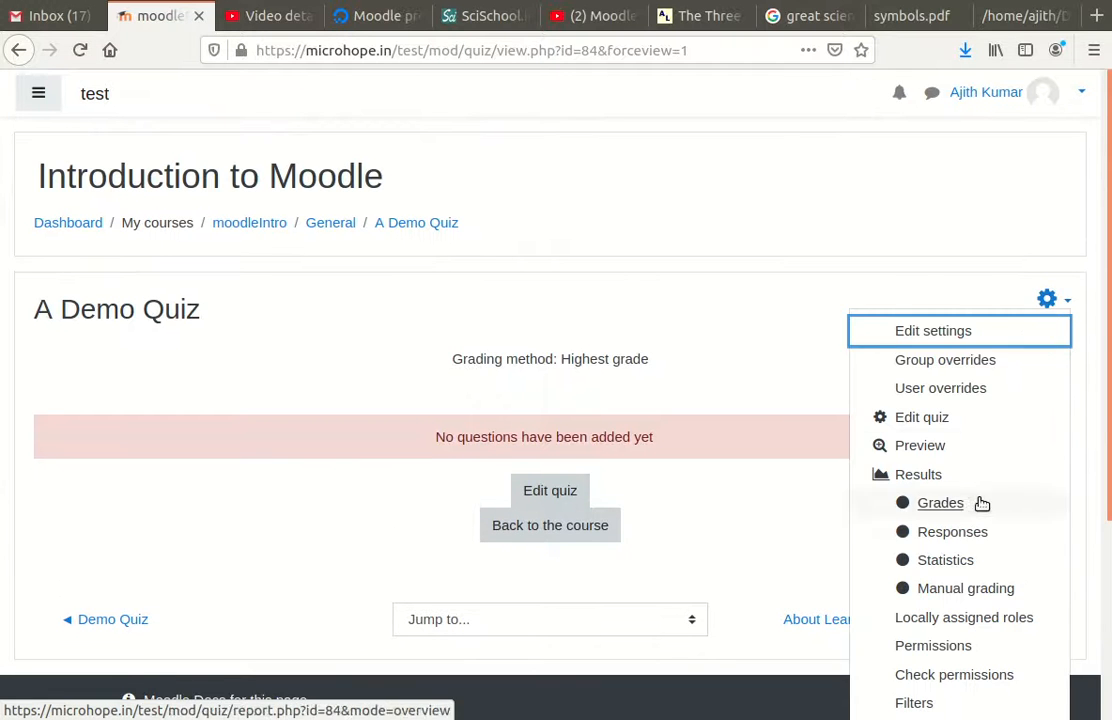
scroll(975, 510, down, 3)
scroll(971, 523, up, 1)
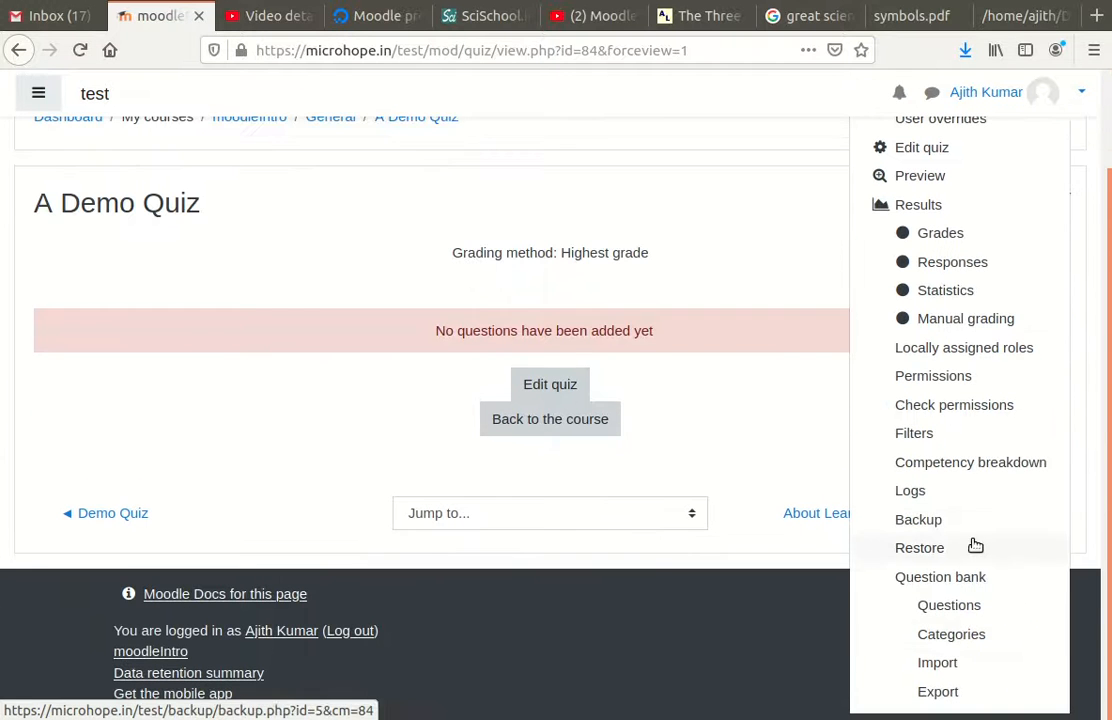
click(947, 665)
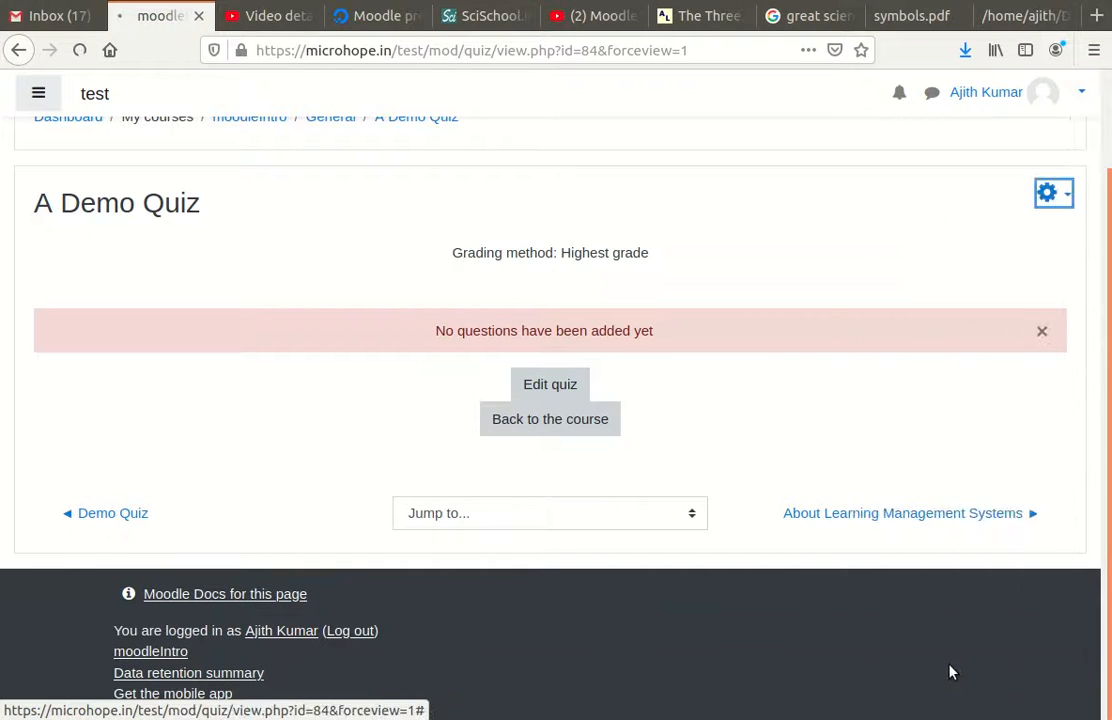
Step: Select Aiken as the question import file format
scroll(685, 506, down, 3)
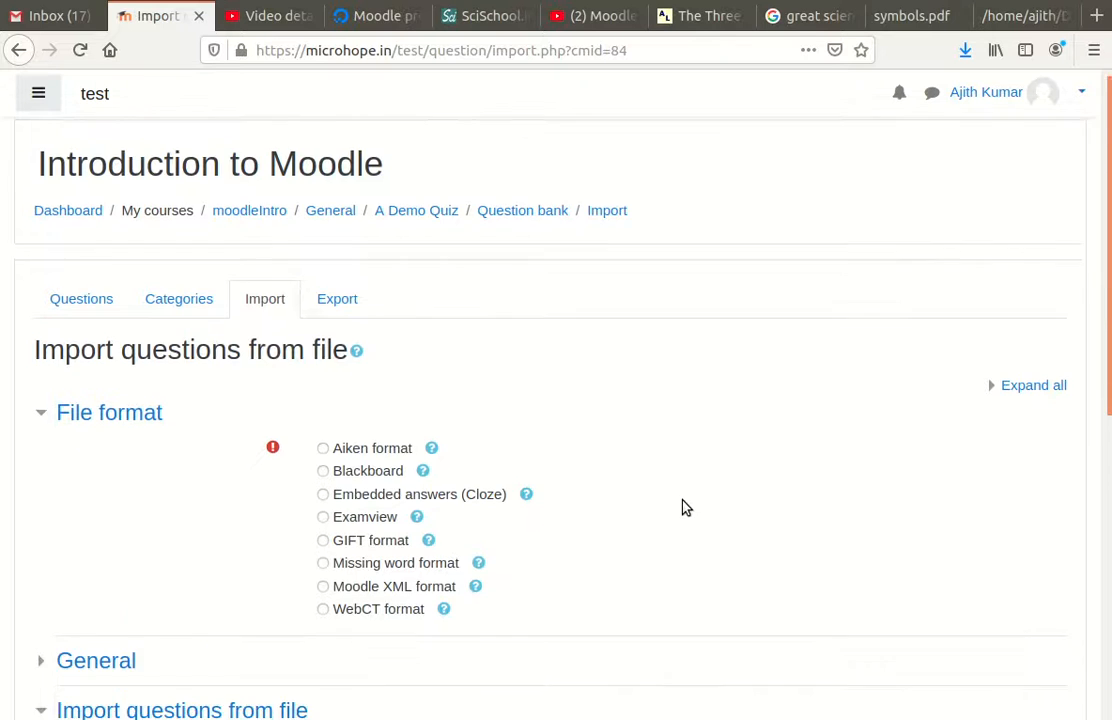
scroll(323, 316, up, 2)
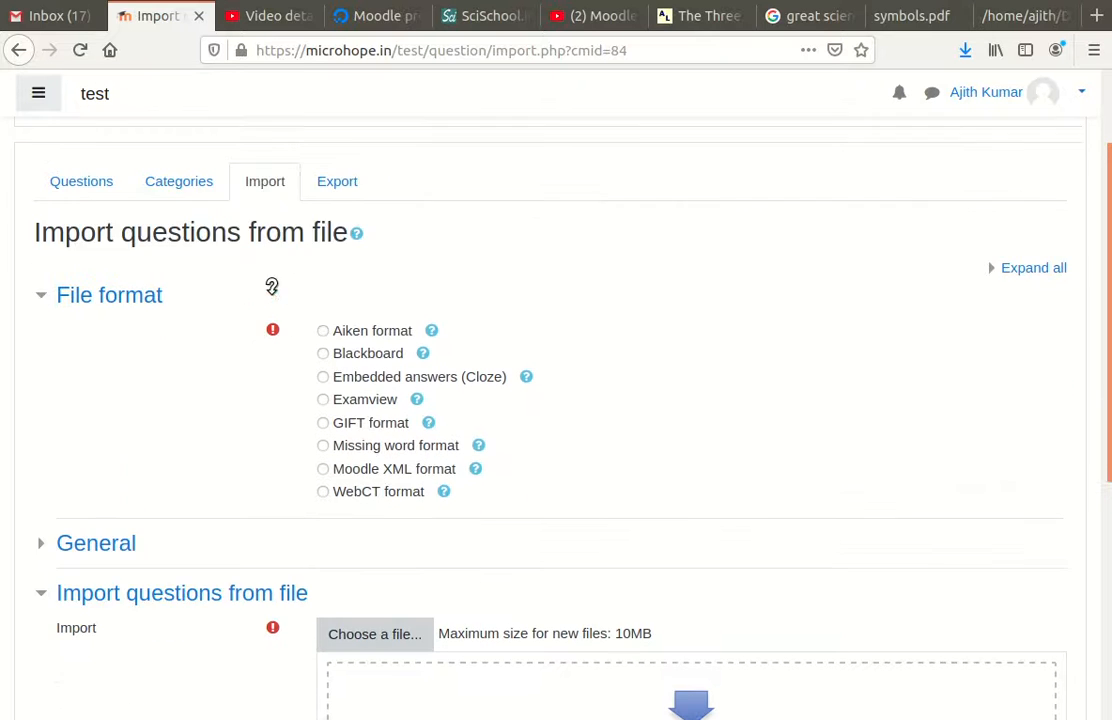
click(323, 408)
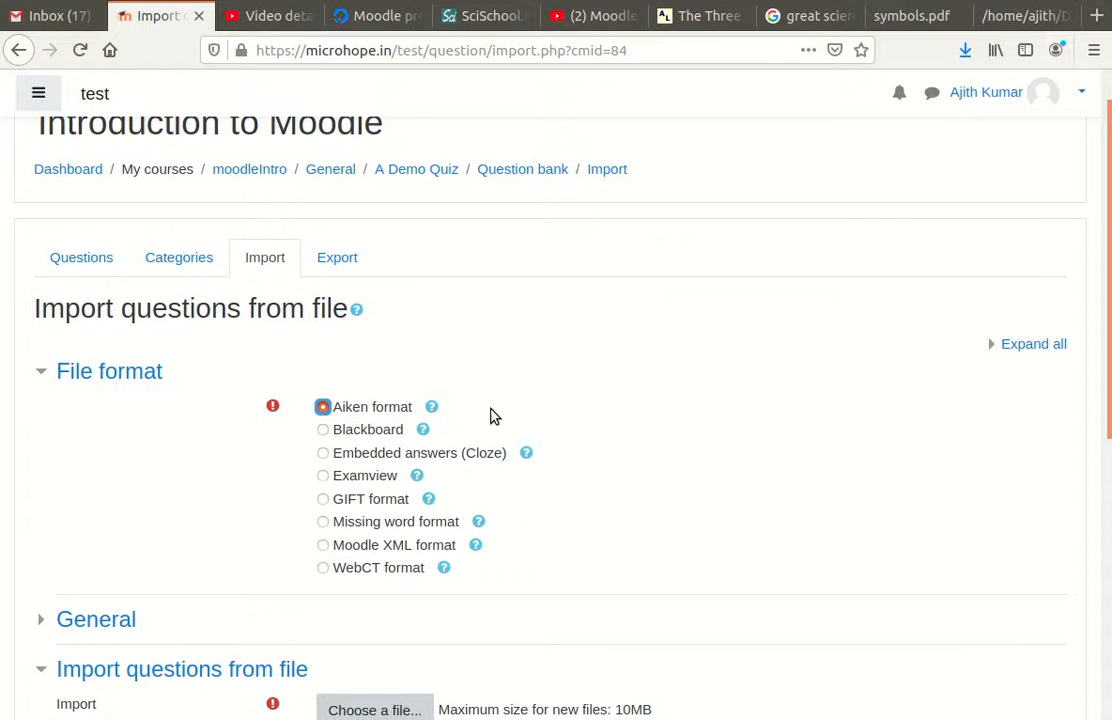
Step: Head back to the moodleIntro course page via the breadcrumb
scroll(477, 399, down, 1)
scroll(477, 399, down, 2)
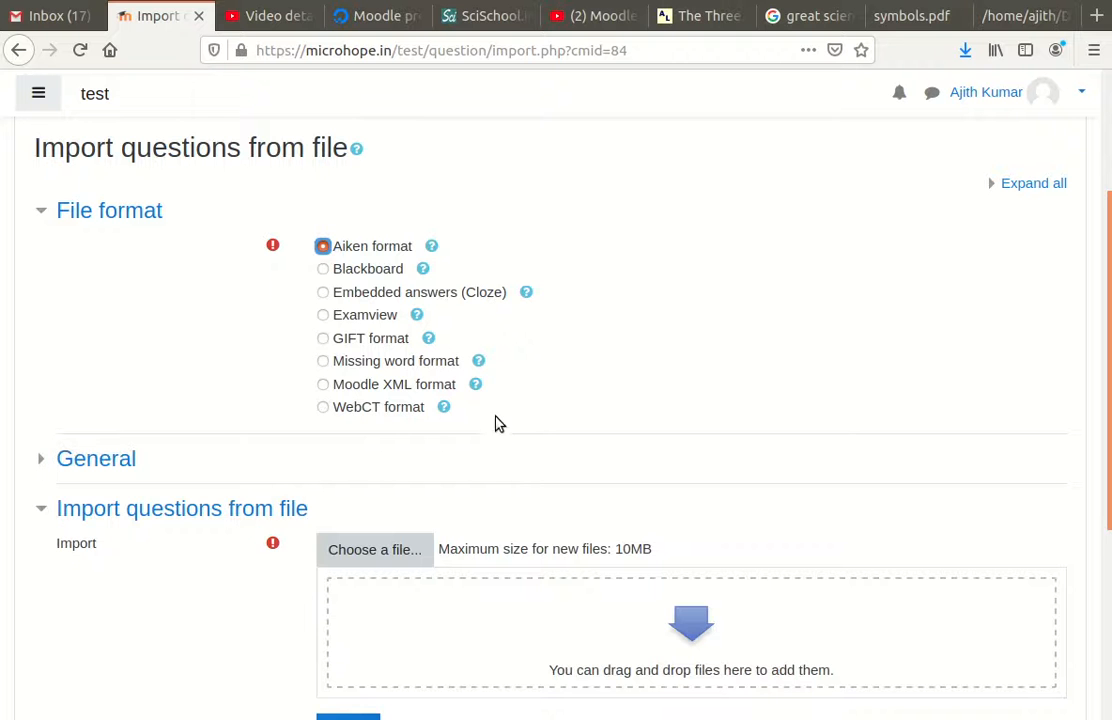
scroll(525, 432, up, 3)
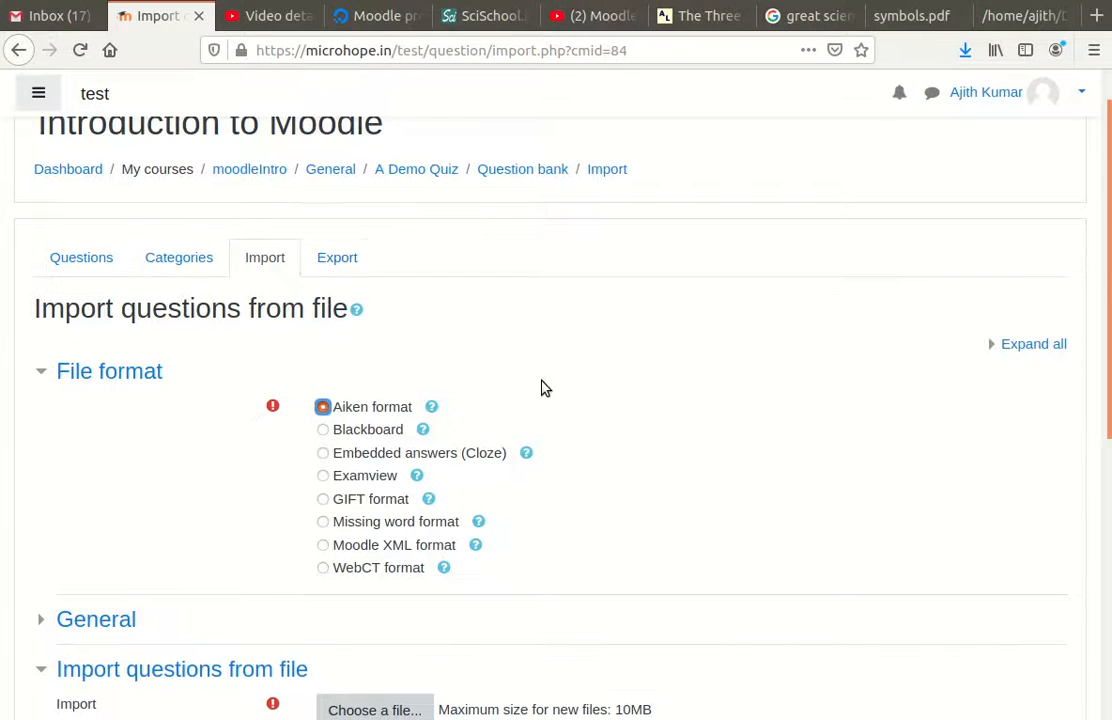
scroll(544, 387, up, 1)
scroll(450, 340, down, 2)
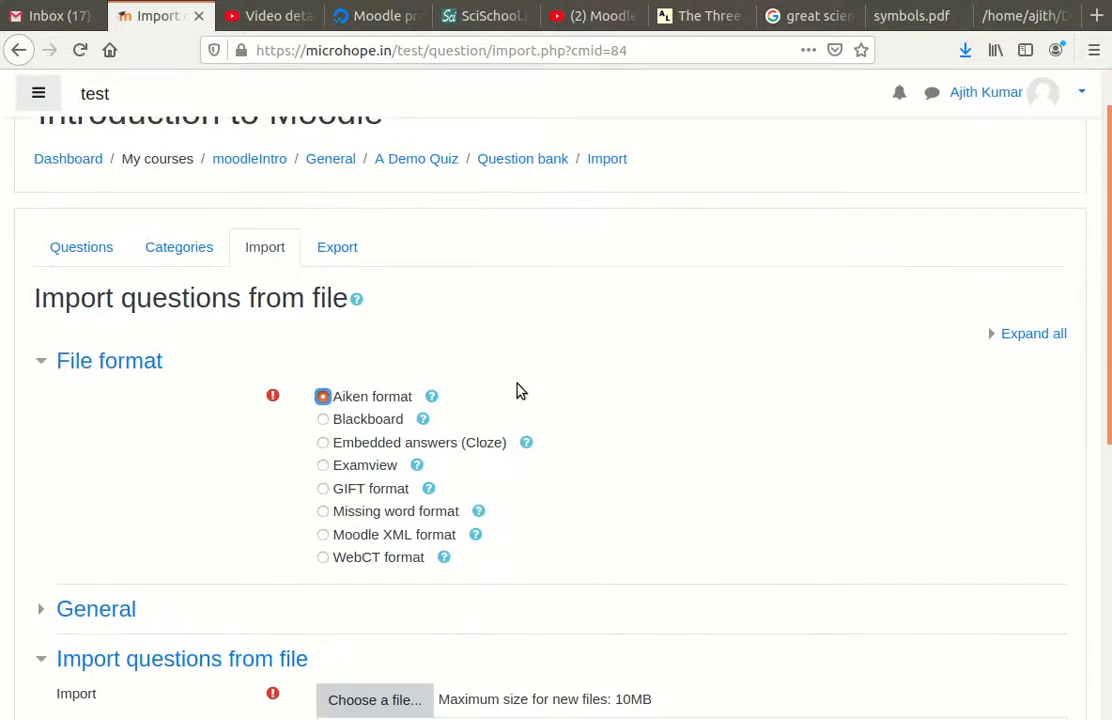
scroll(380, 288, up, 2)
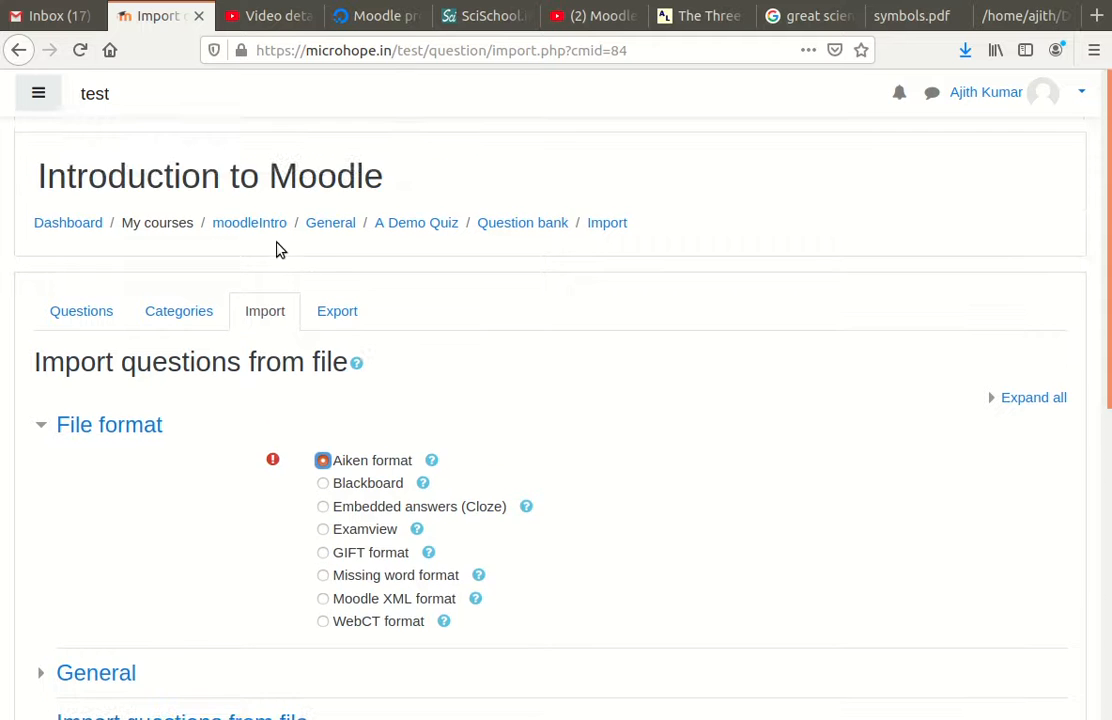
click(265, 223)
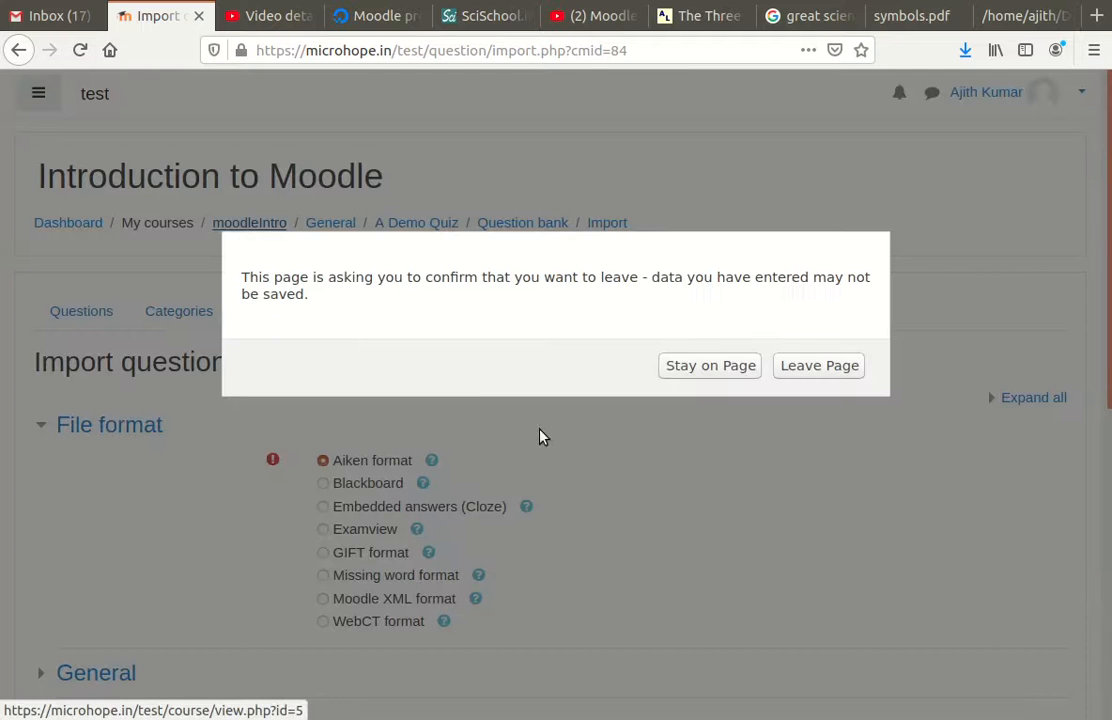
Step: Confirm leaving the import page and open A Demo Quiz from the course page
click(819, 370)
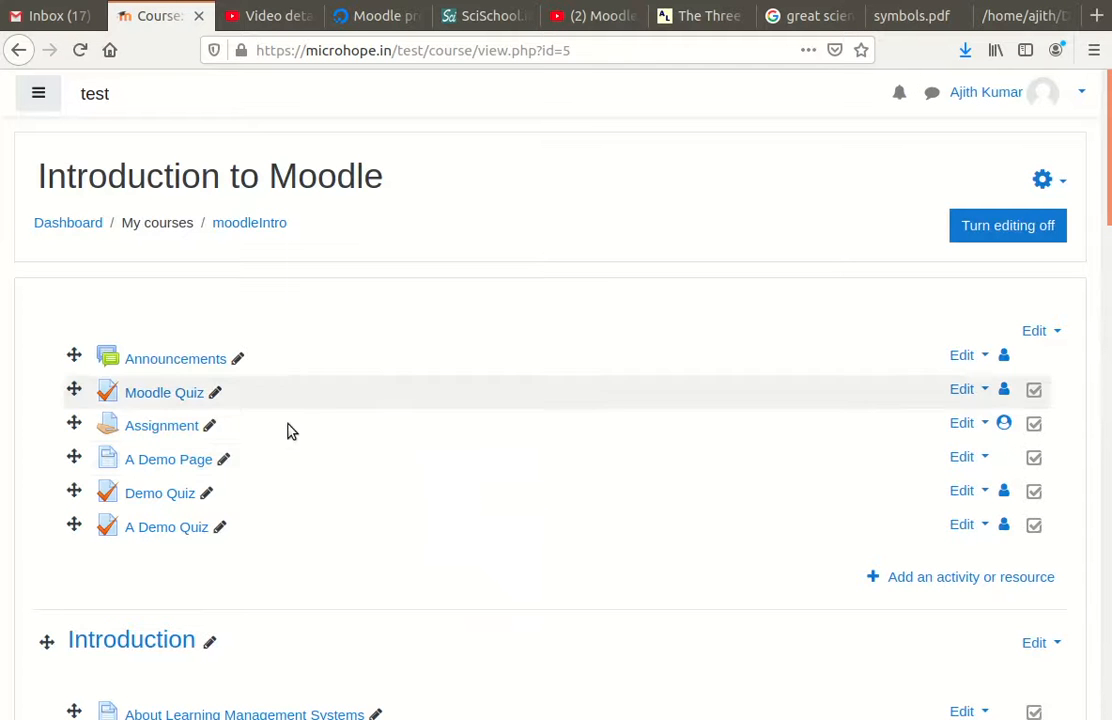
scroll(310, 470, down, 5)
scroll(176, 508, down, 3)
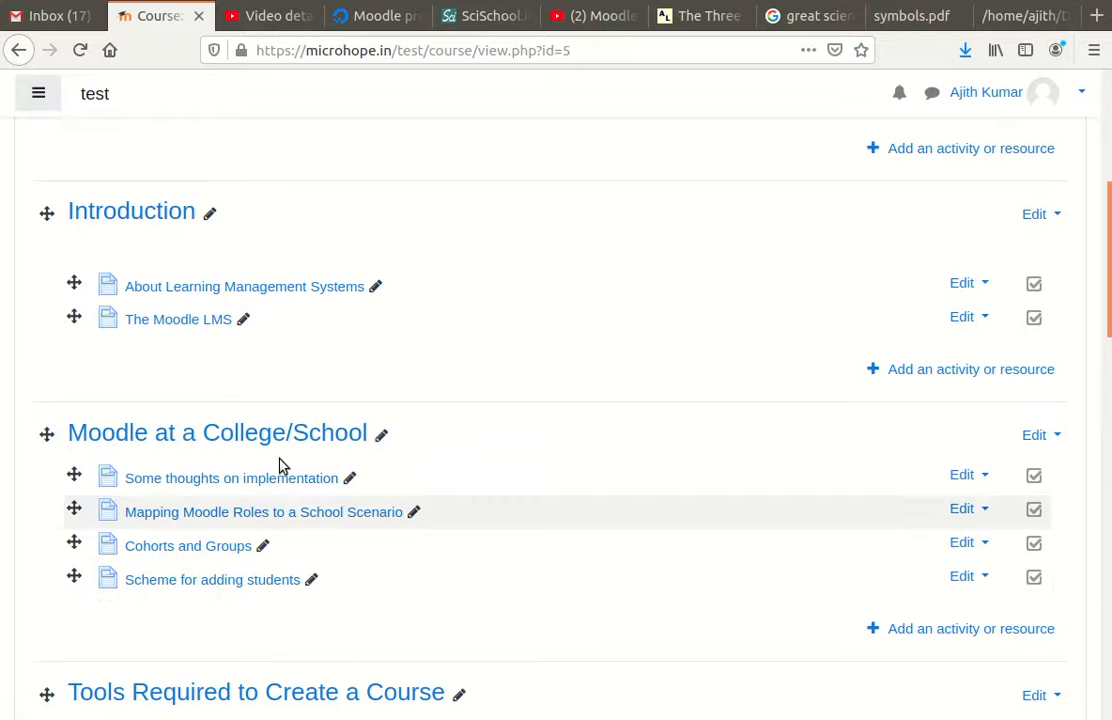
scroll(300, 500, down, 5)
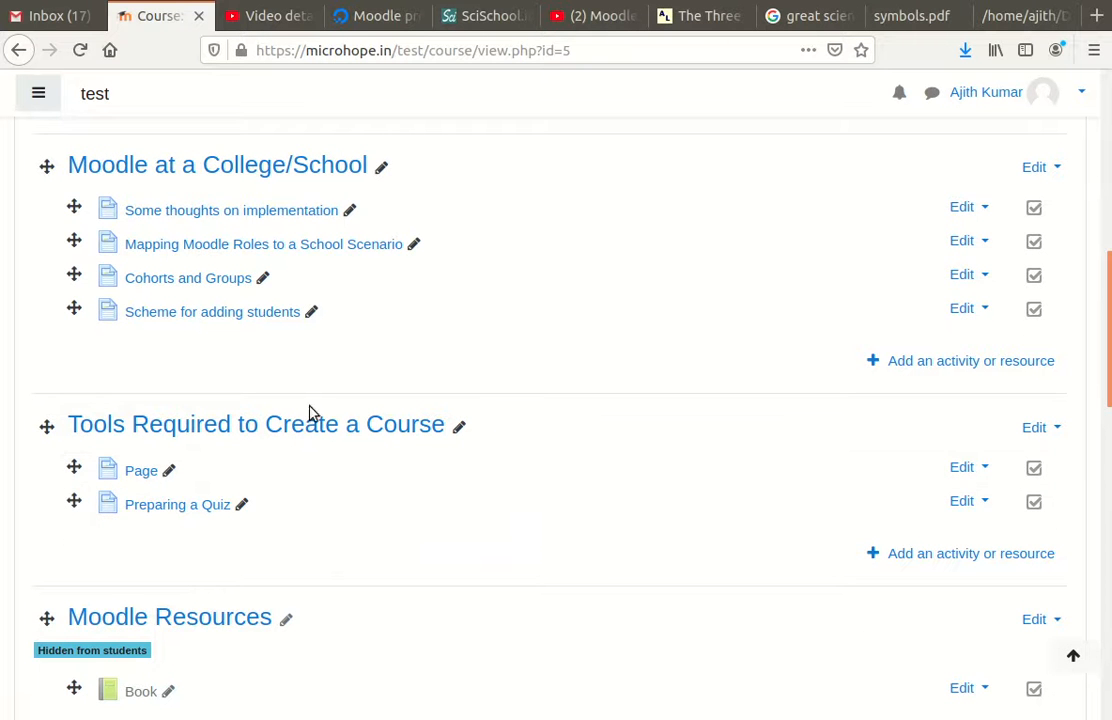
scroll(440, 430, up, 4)
scroll(445, 449, up, 3)
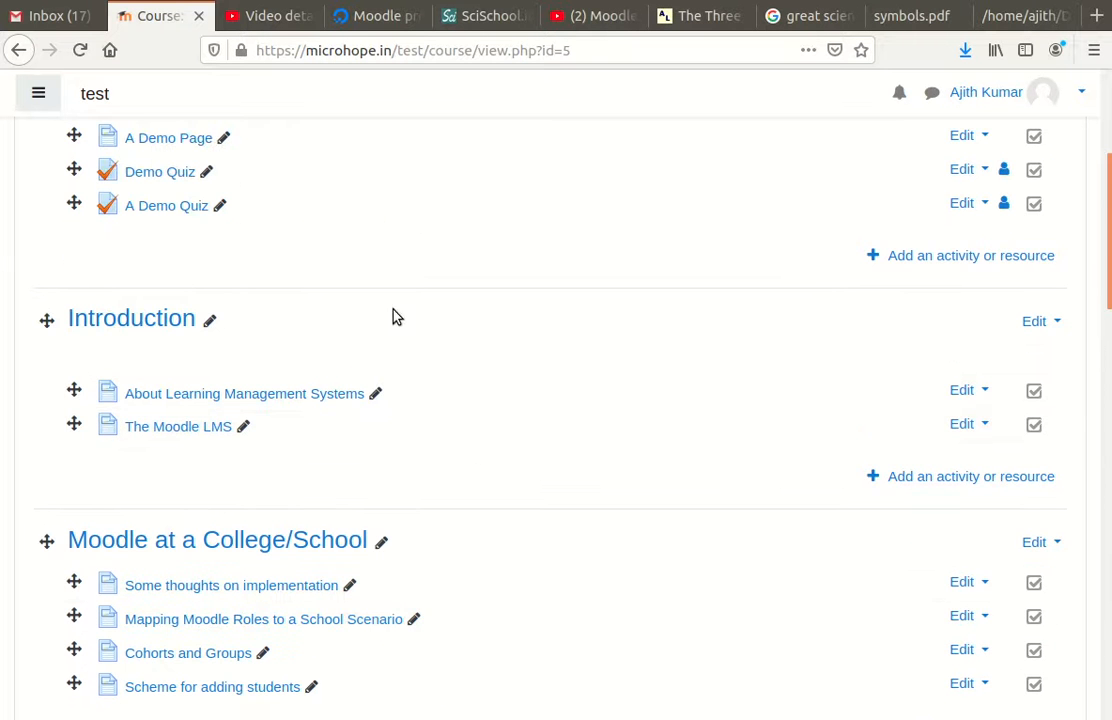
scroll(437, 419, up, 3)
scroll(465, 378, up, 3)
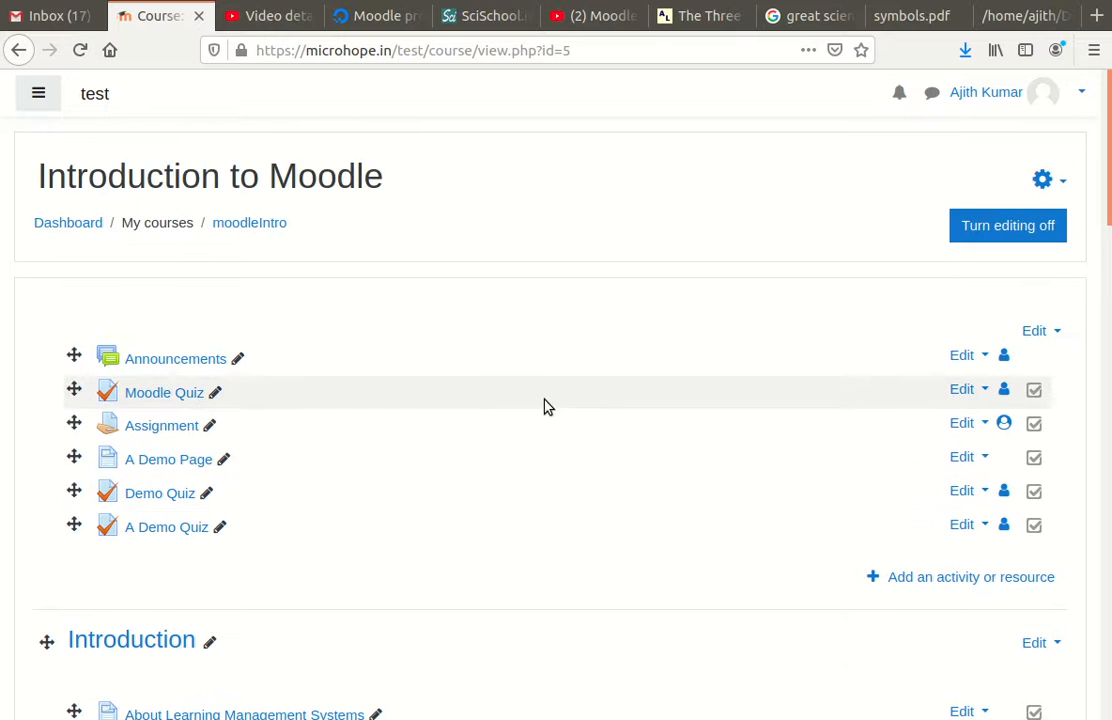
scroll(540, 408, down, 1)
scroll(542, 408, down, 1)
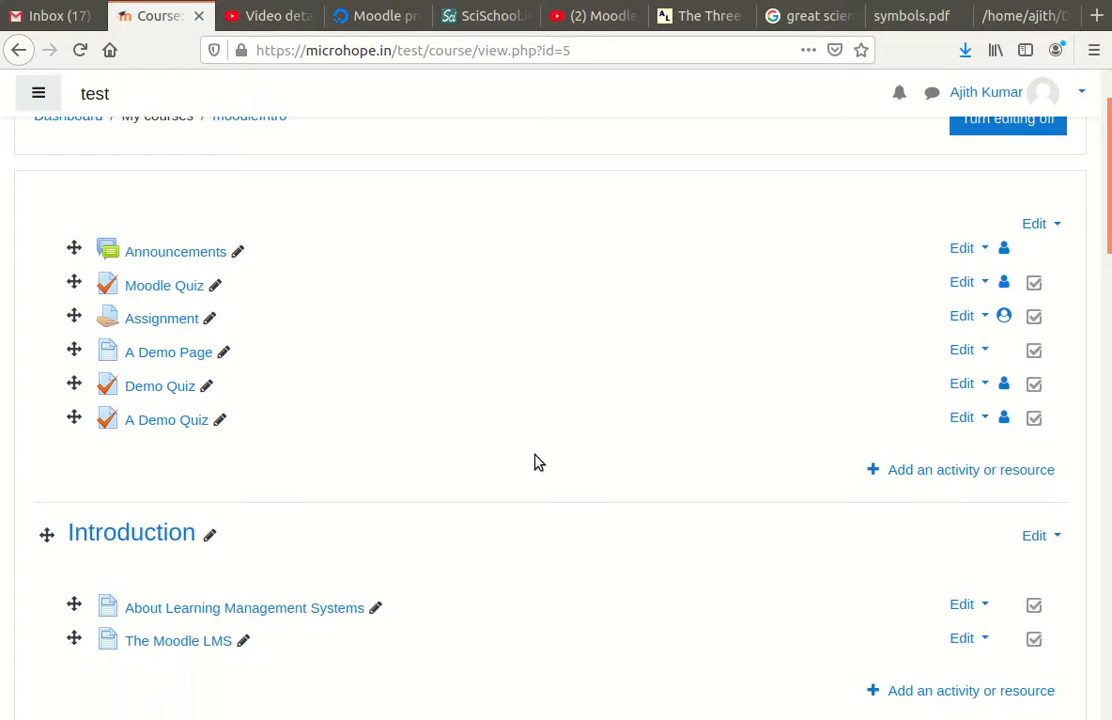
click(180, 426)
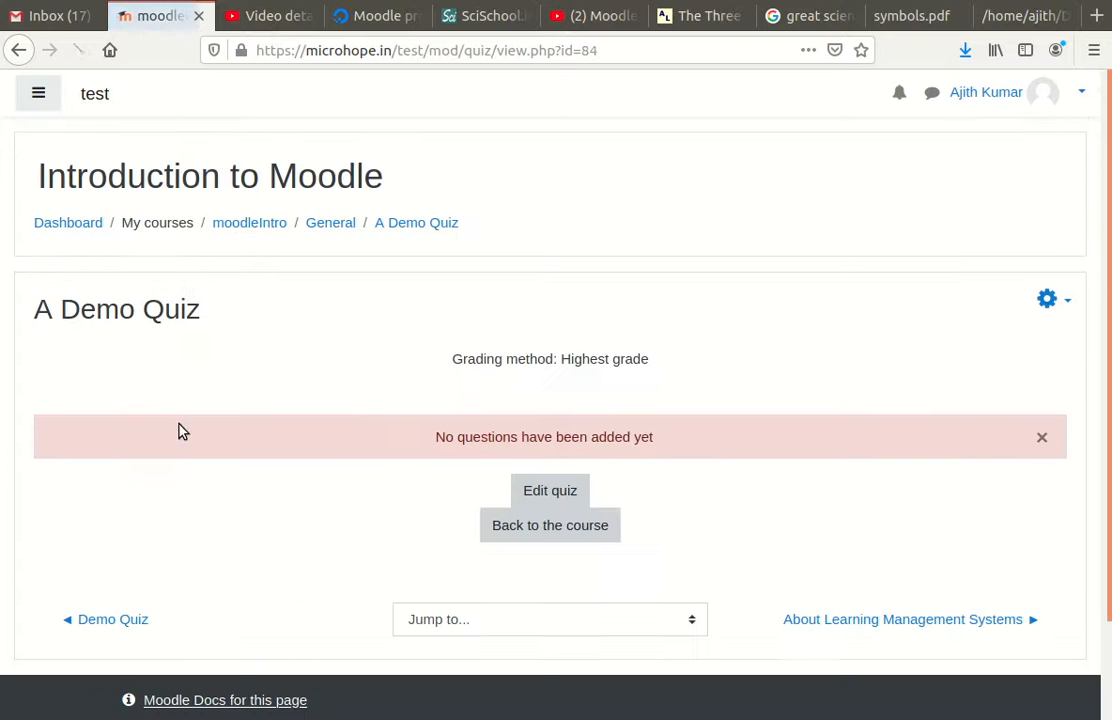
Step: Reach the question bank through Question bank > Import, then switch to its Categories page
scroll(850, 395, down, 1)
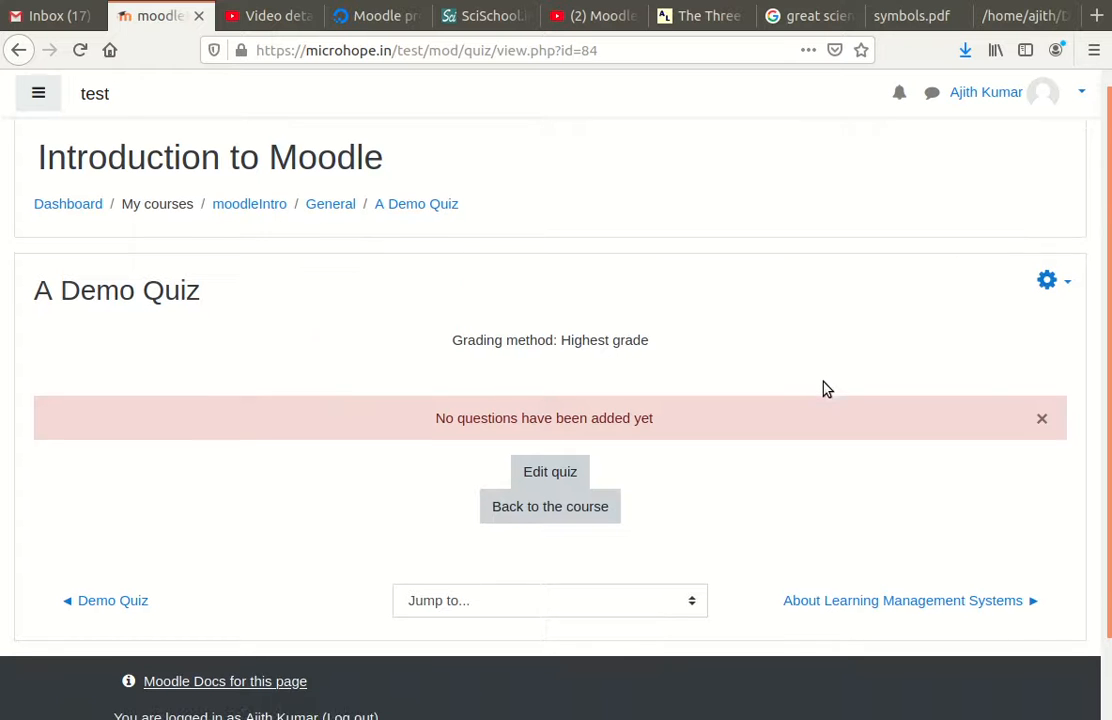
click(1049, 246)
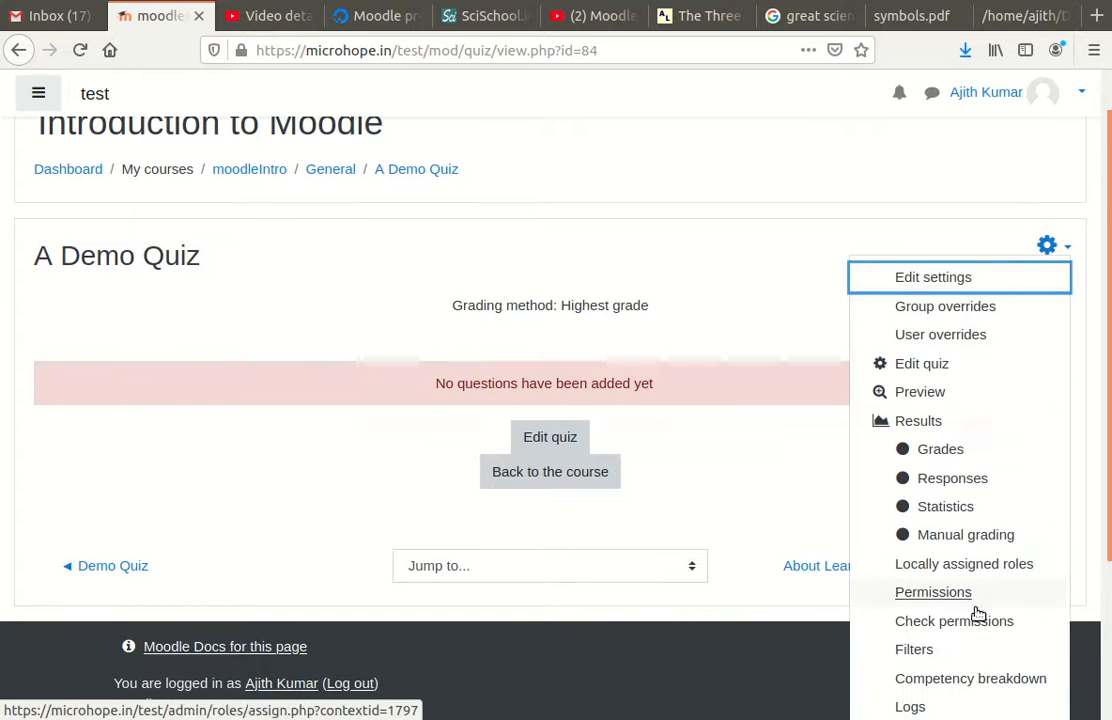
scroll(1000, 668, down, 3)
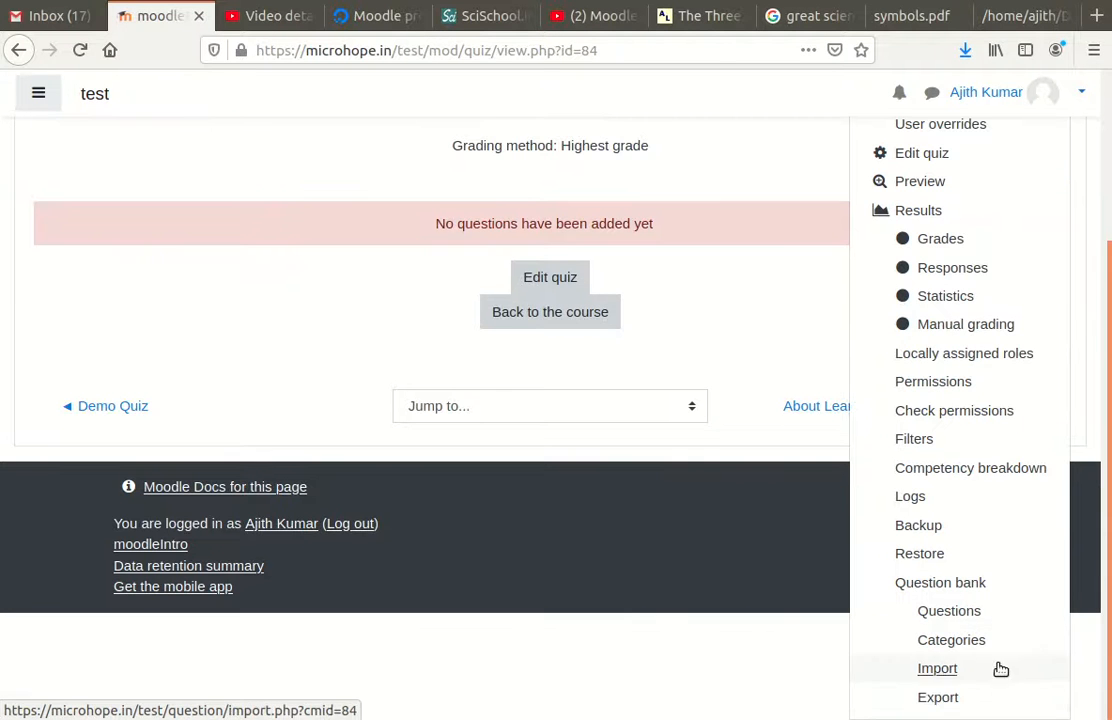
click(955, 673)
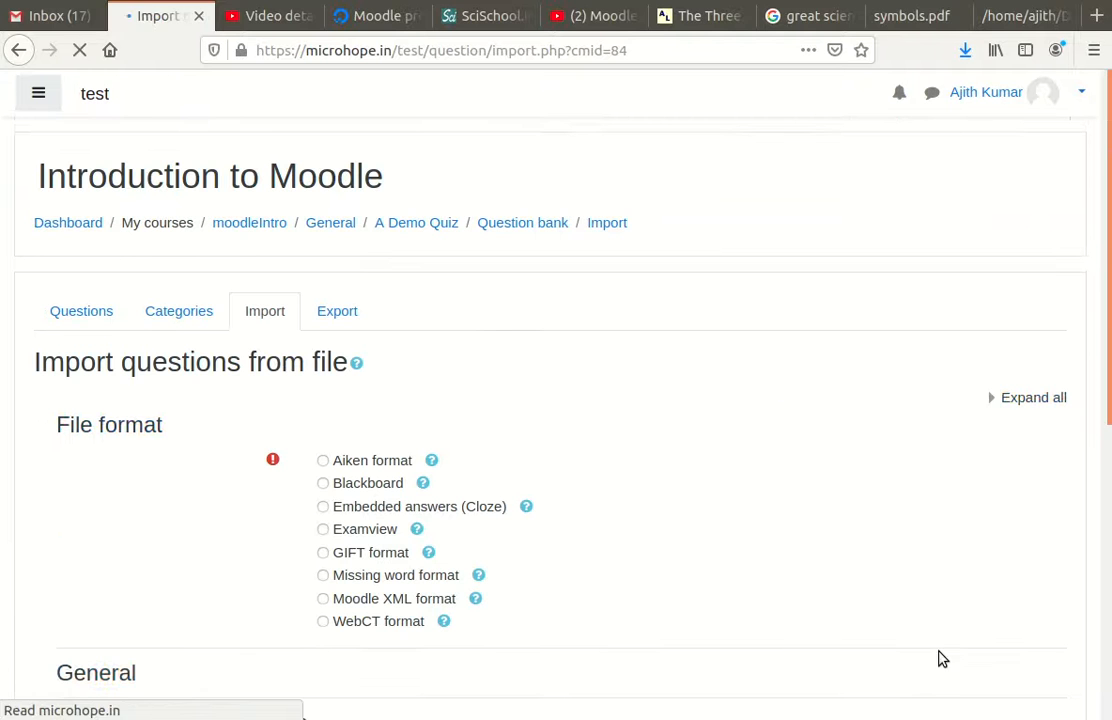
scroll(285, 358, down, 3)
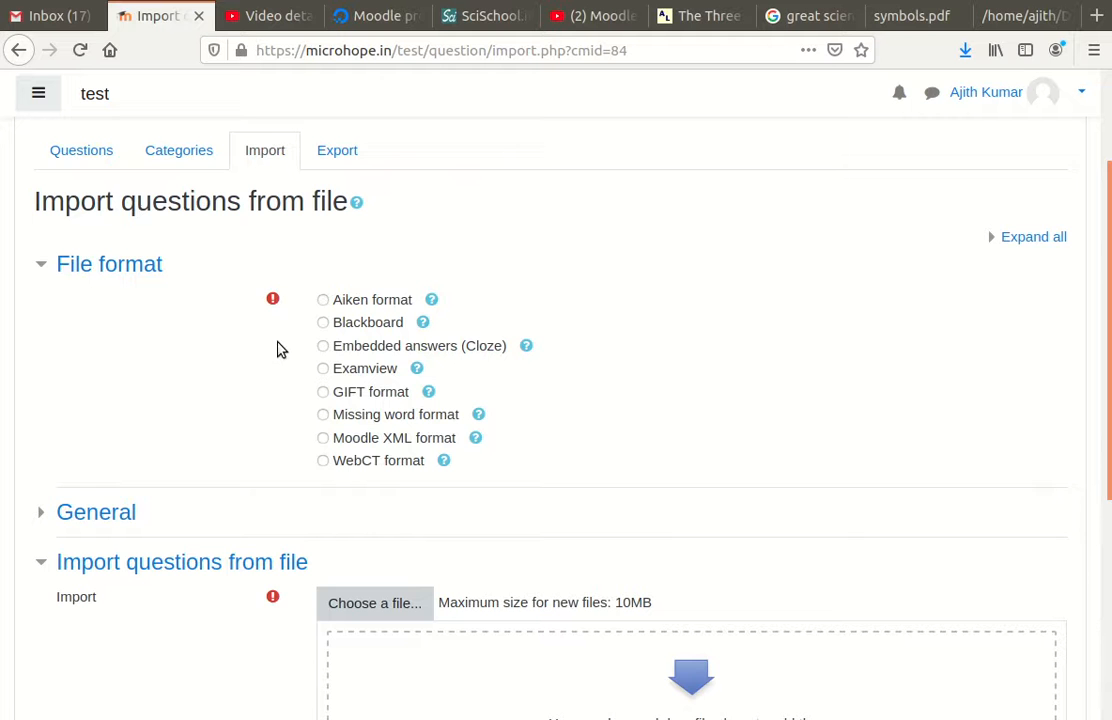
click(167, 152)
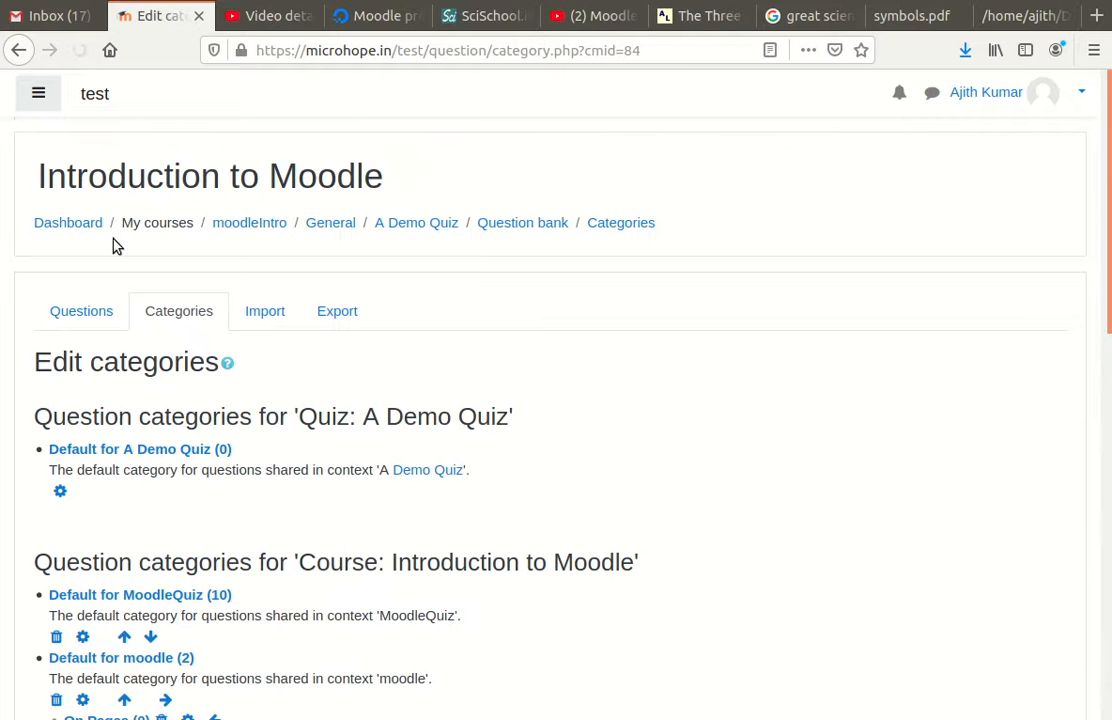
Step: Add a 'Moodle Quiz demo category' under Top for Introduction to Moodle
scroll(114, 243, down, 5)
scroll(157, 262, down, 2)
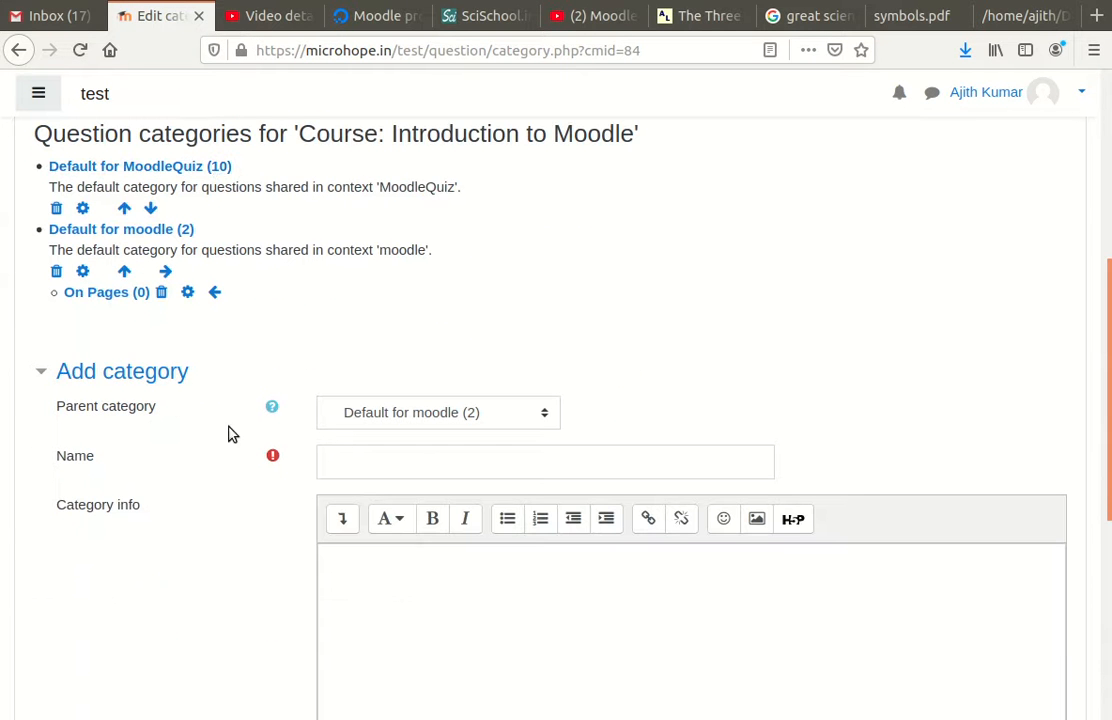
click(512, 417)
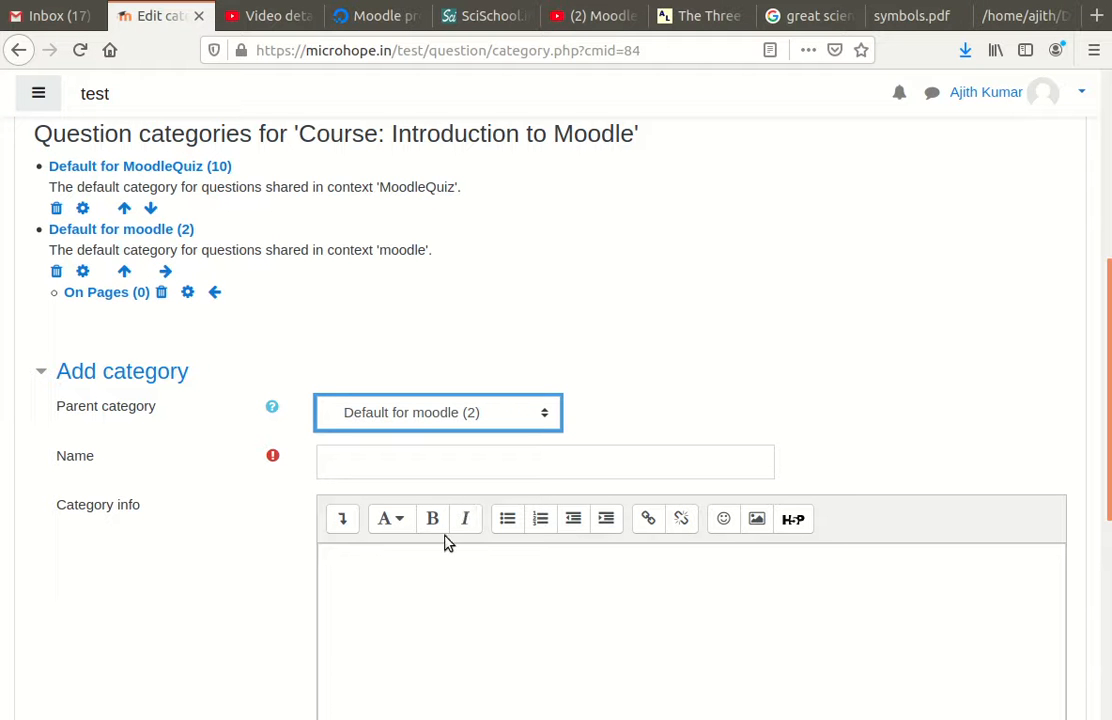
key(Up)
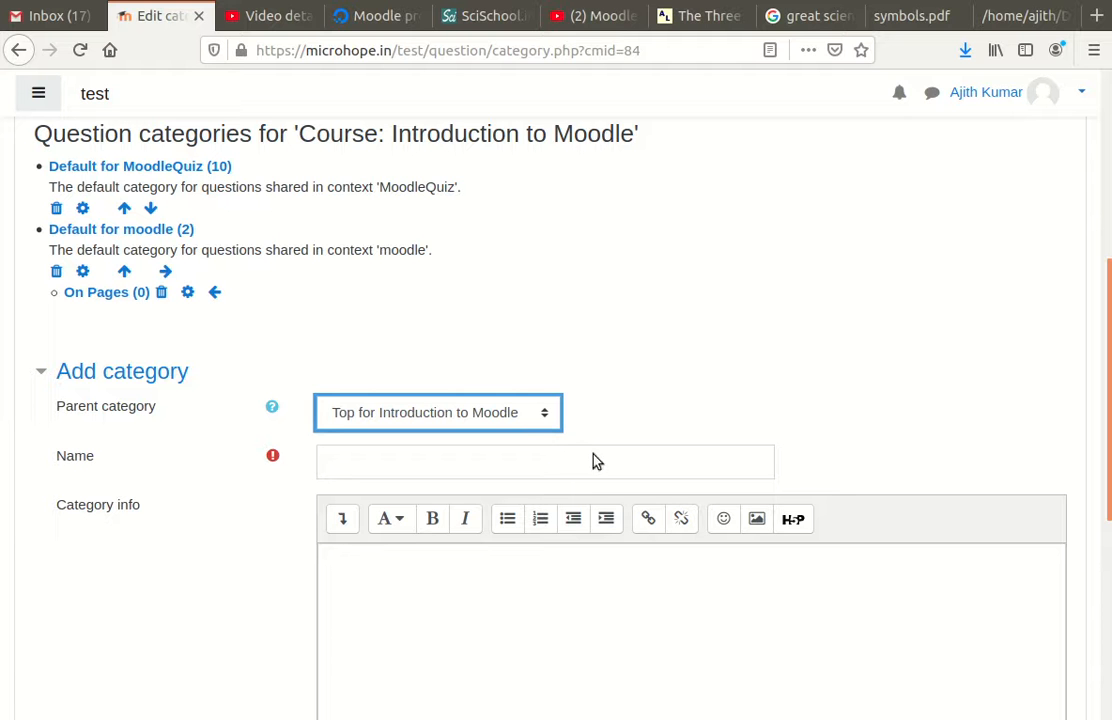
click(522, 465)
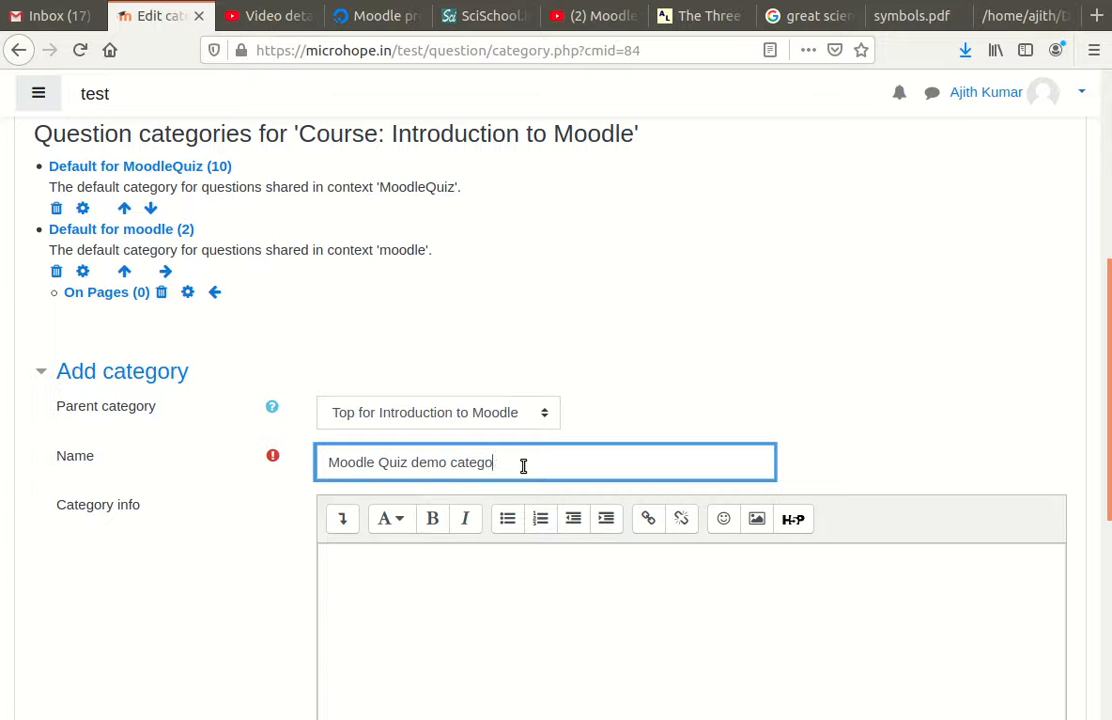
scroll(539, 345, down, 5)
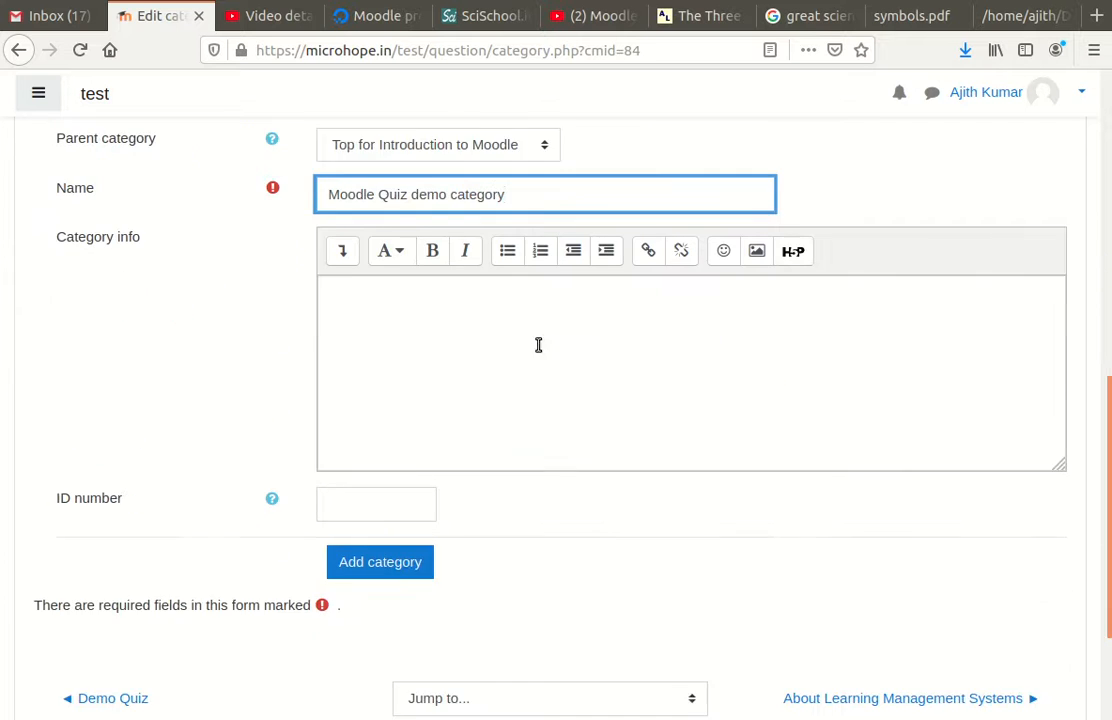
click(405, 511)
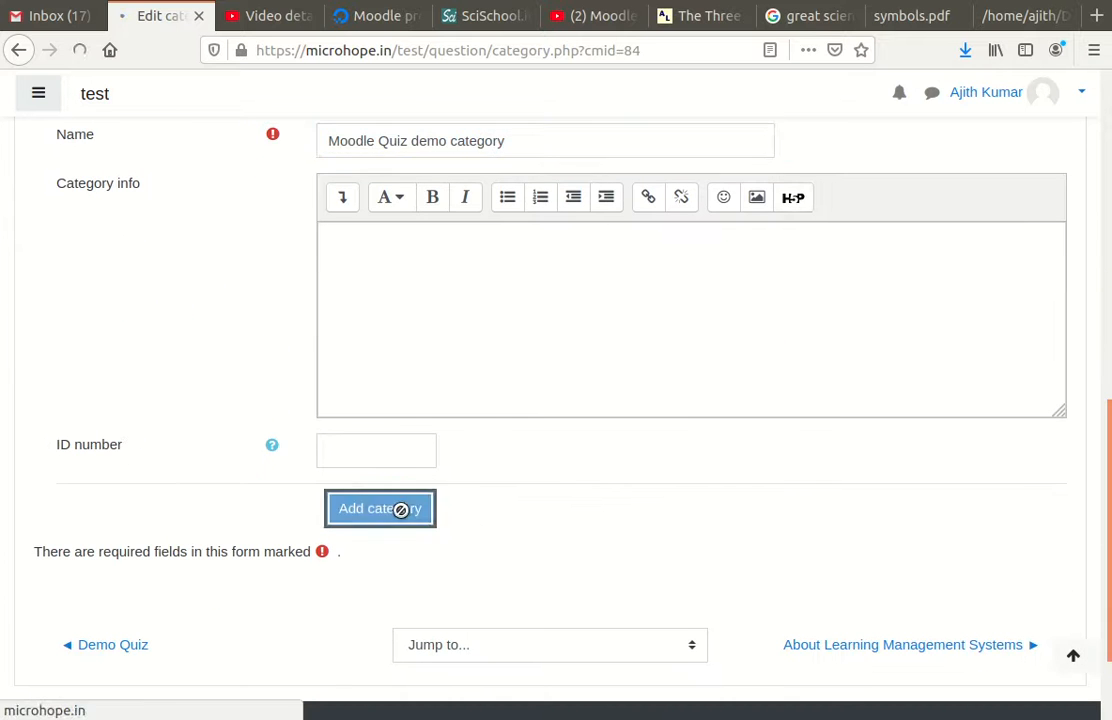
Step: Return to the Import questions from file page
scroll(357, 372, down, 5)
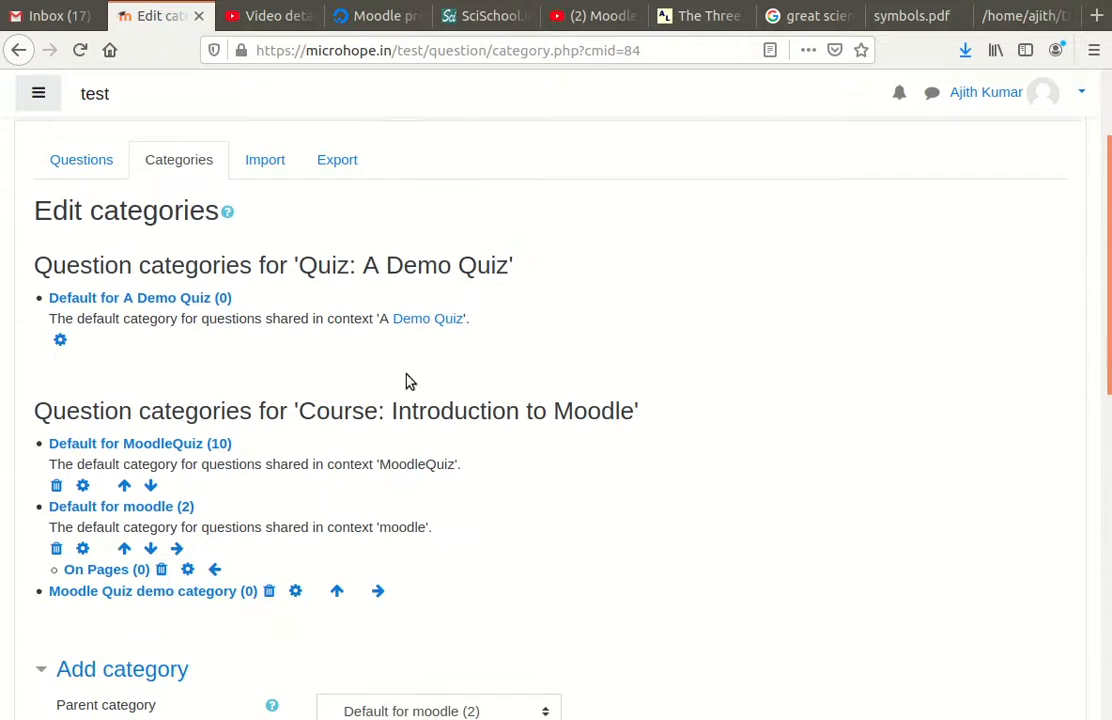
scroll(463, 387, down, 5)
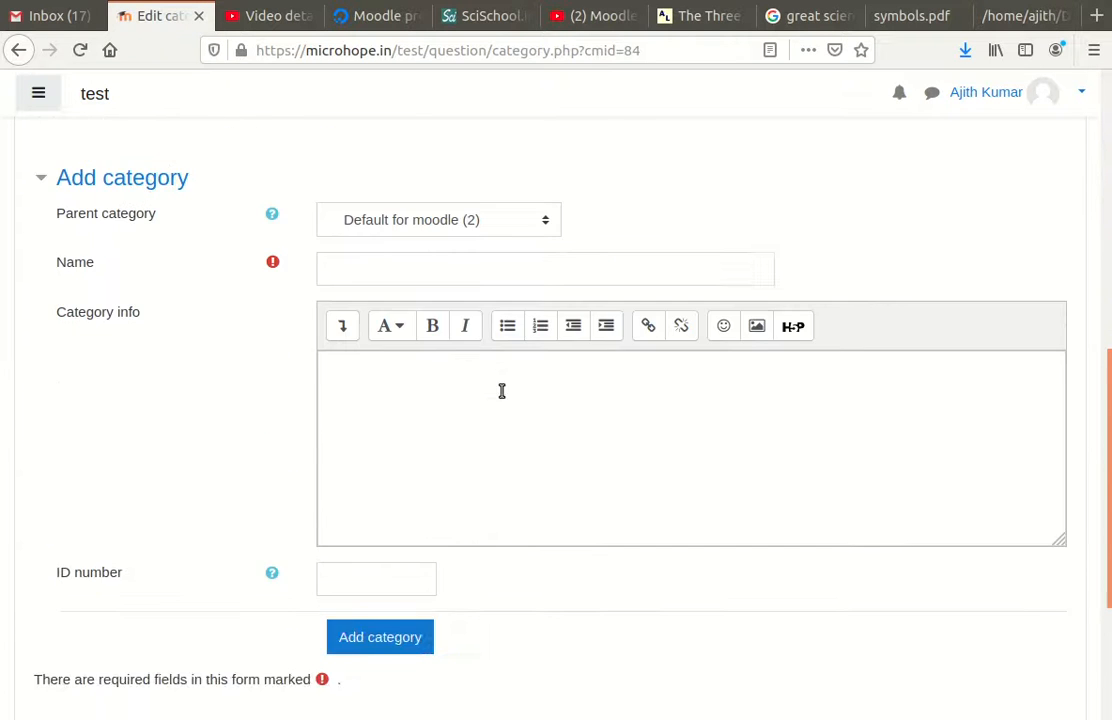
scroll(501, 390, up, 7)
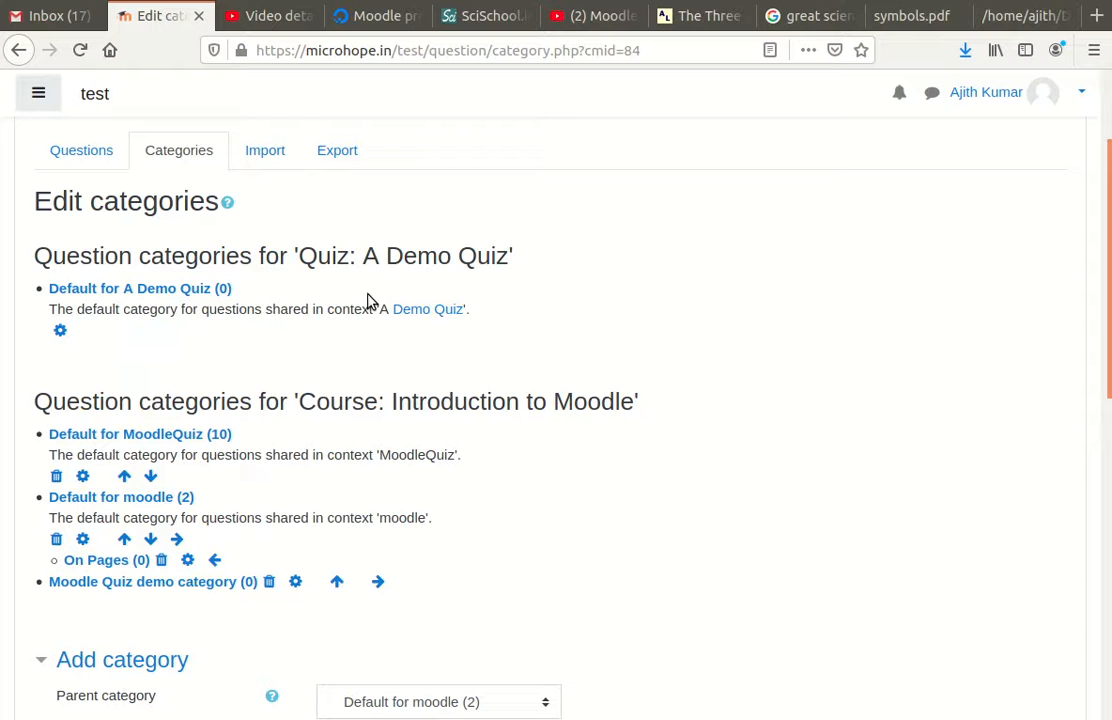
click(266, 156)
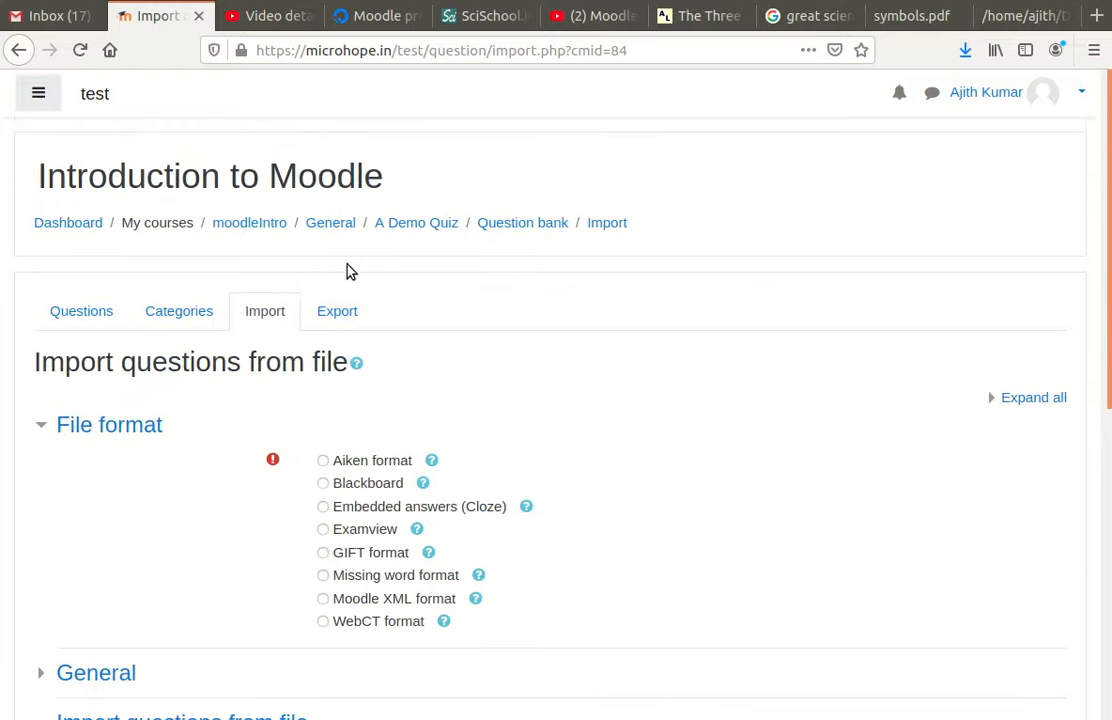
Step: Select Aiken format and set the import category to Moodle Quiz demo category
scroll(345, 270, down, 2)
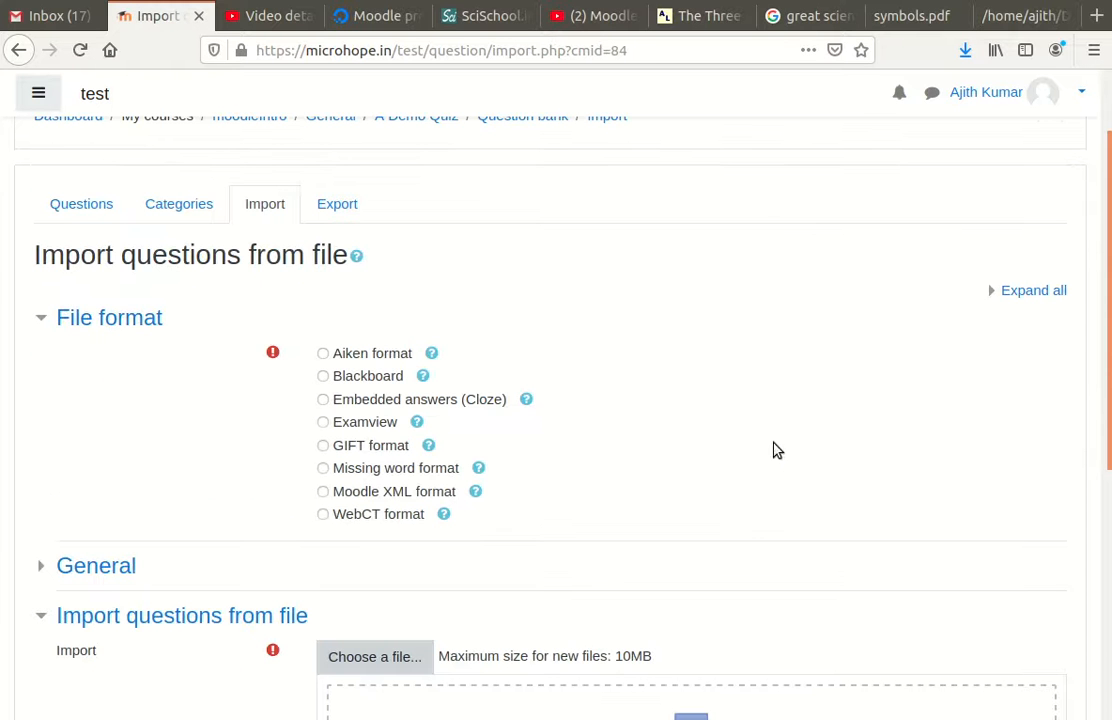
click(323, 354)
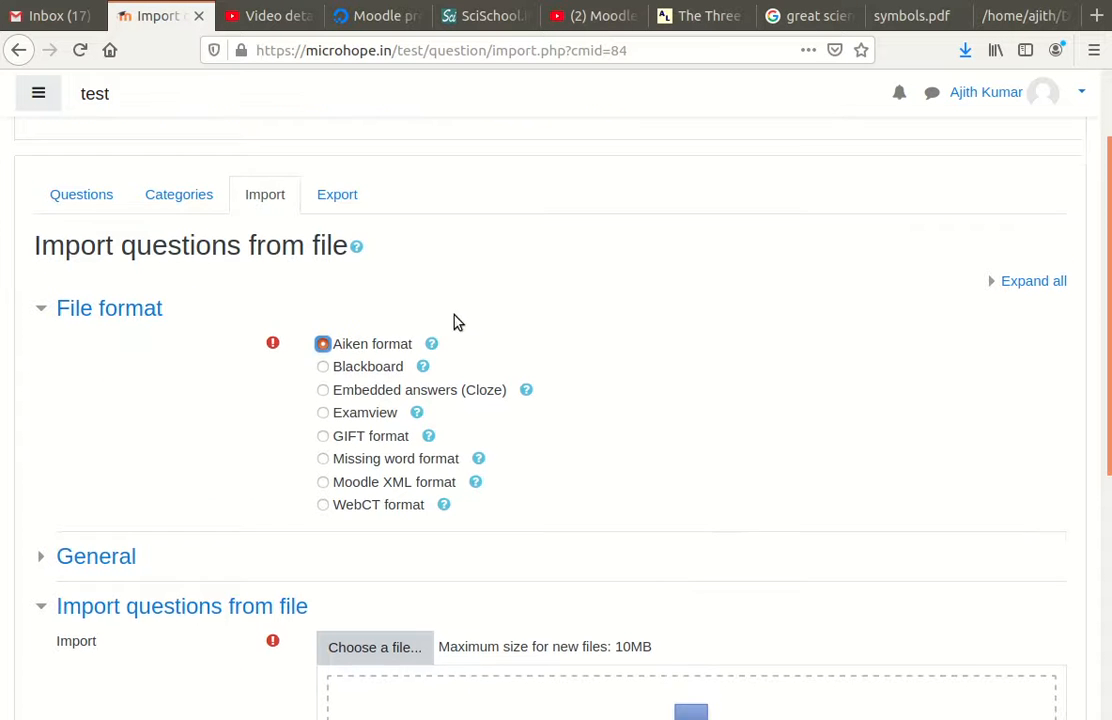
scroll(454, 320, down, 3)
click(44, 410)
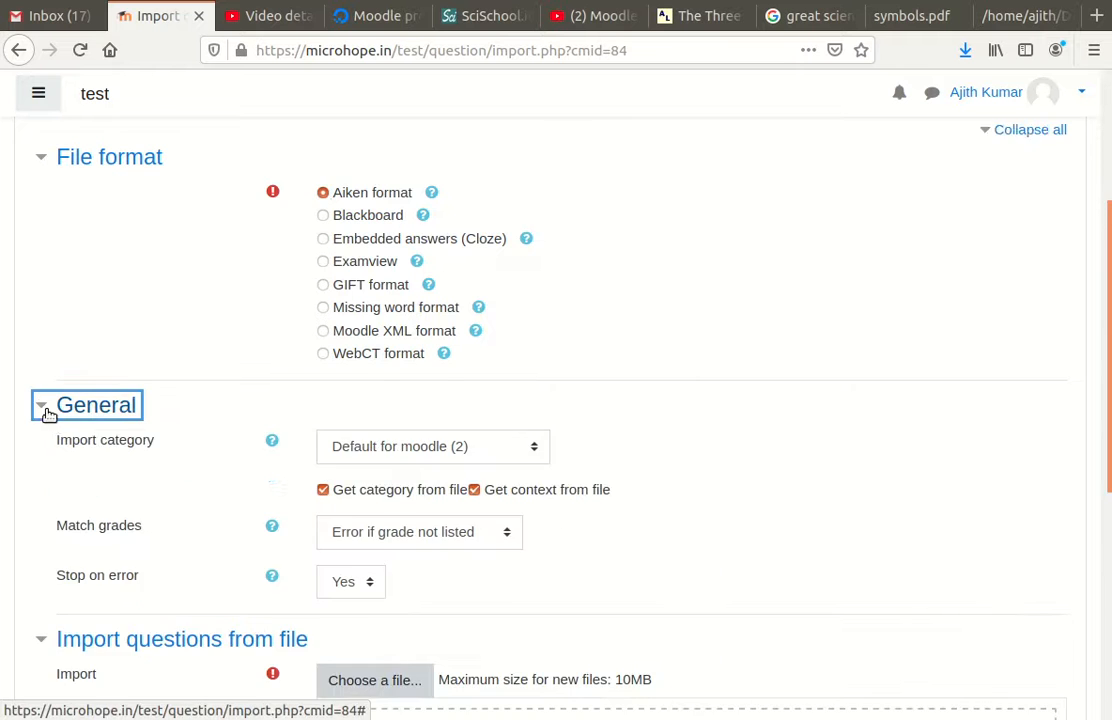
scroll(94, 417, down, 2)
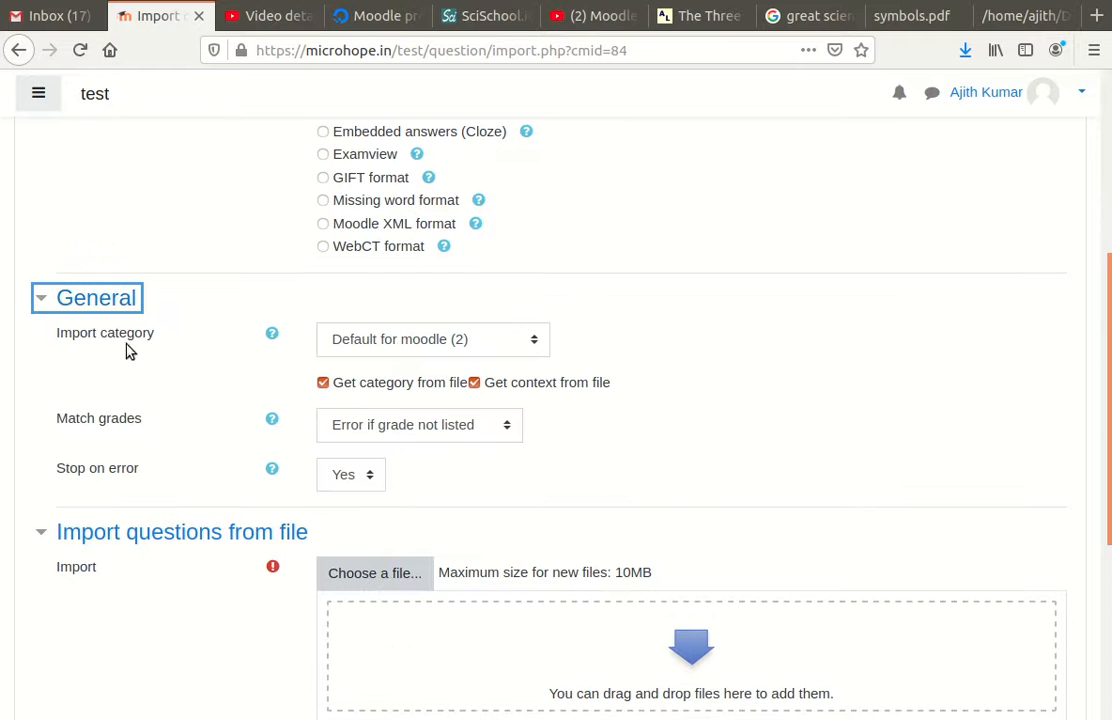
click(487, 346)
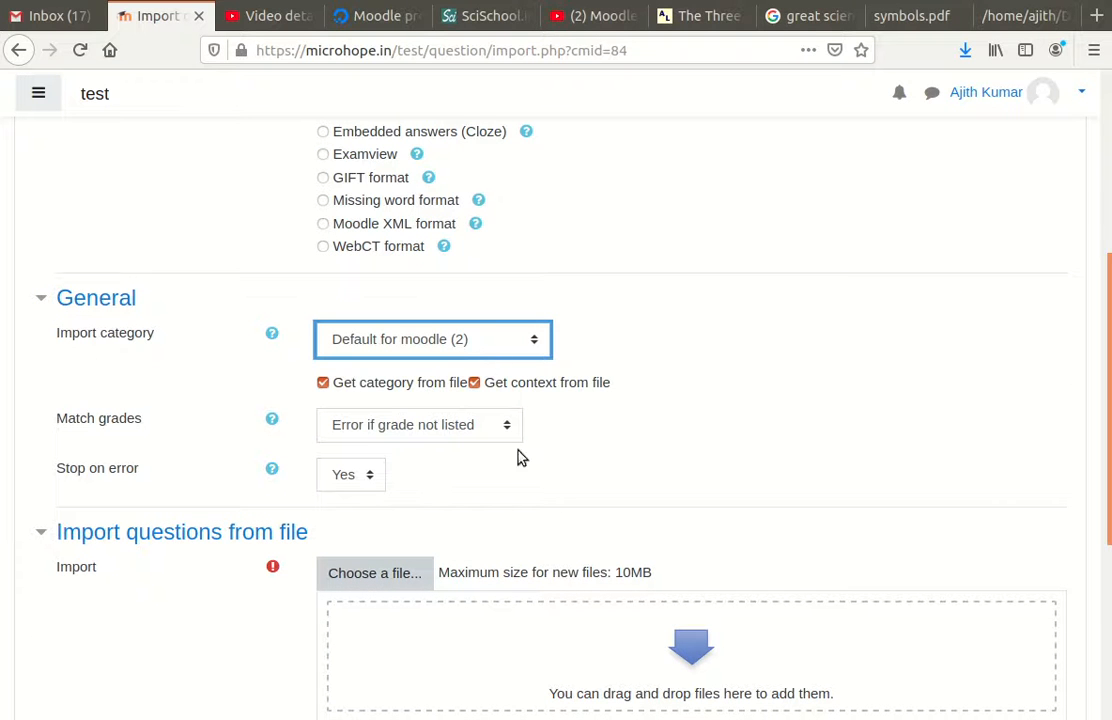
click(511, 503)
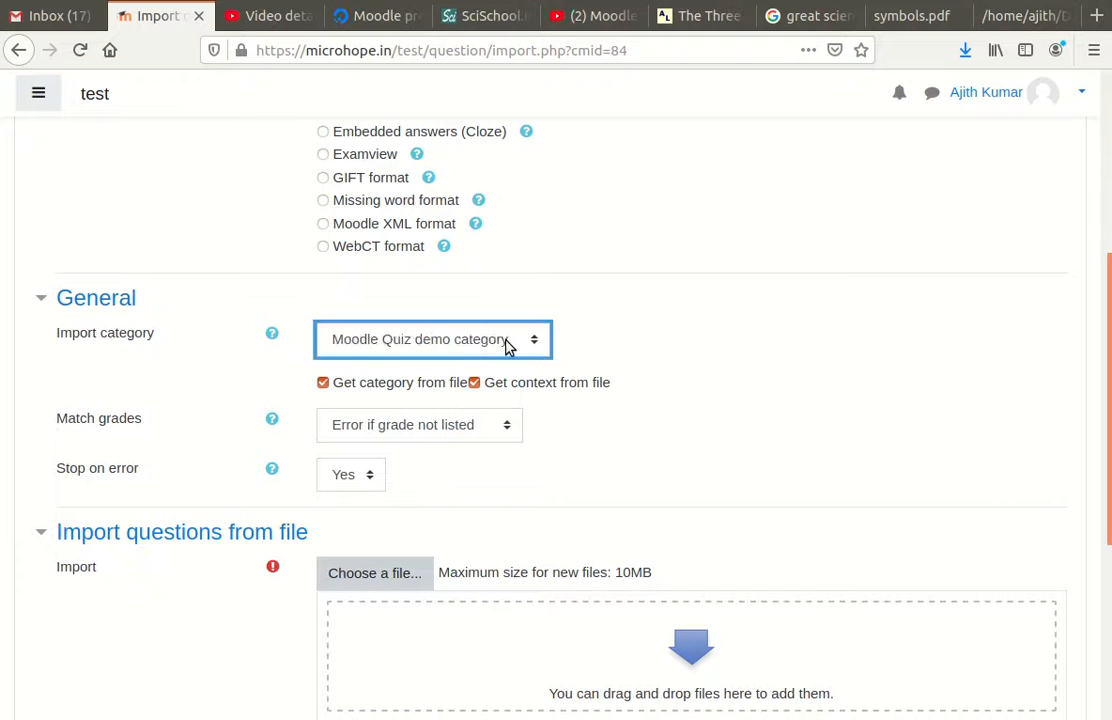
scroll(214, 412, down, 1)
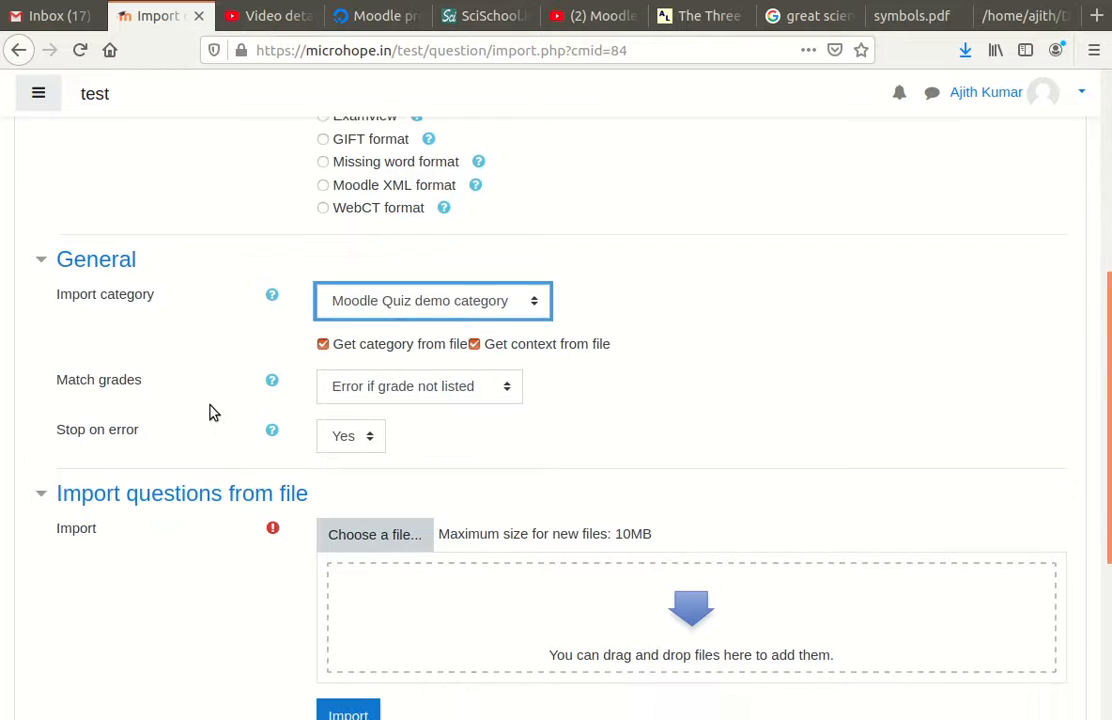
scroll(214, 412, down, 3)
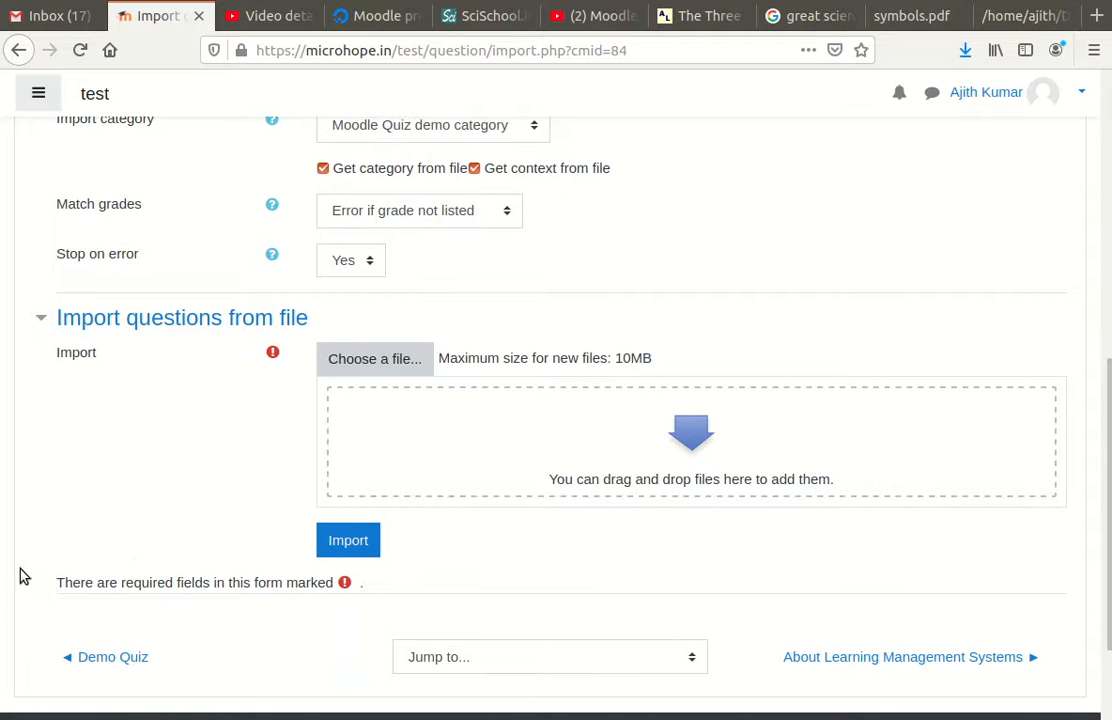
Step: Attach quizz-moodle.txt to the import form and view Aiken-moodle-quiz.txt in the other tab
drag(24, 577, 697, 442)
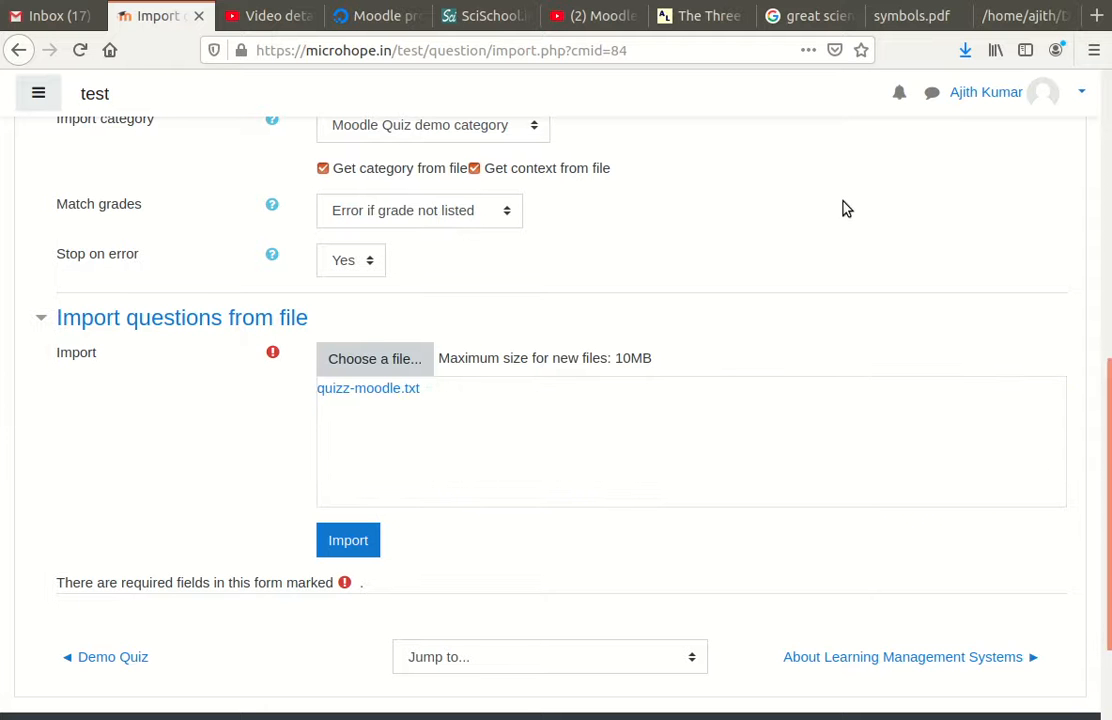
click(1021, 20)
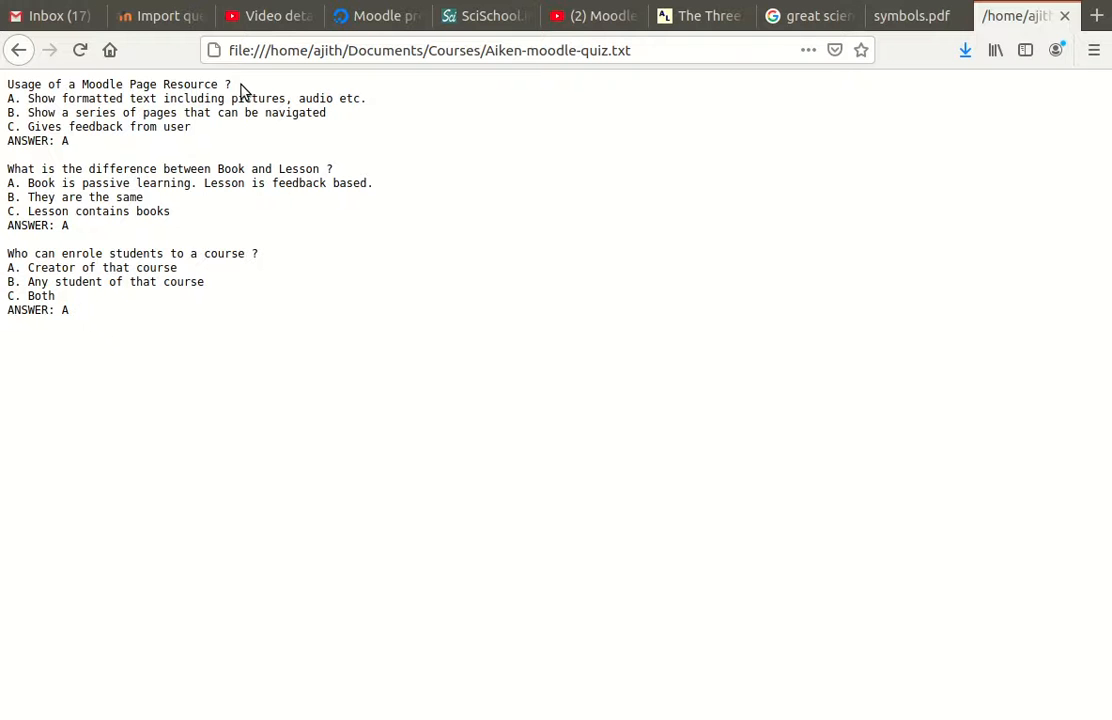
Step: Highlight the first question line in Aiken-moodle-quiz.txt, then return to the Moodle import tab
drag(233, 86, 8, 84)
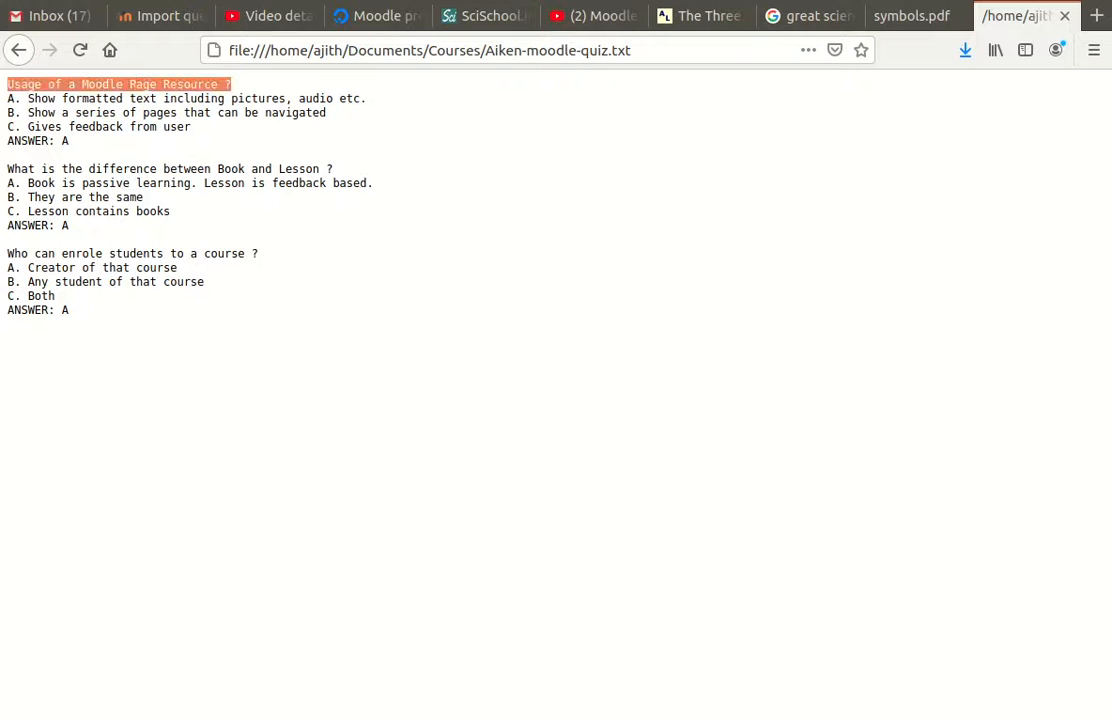
click(13, 110)
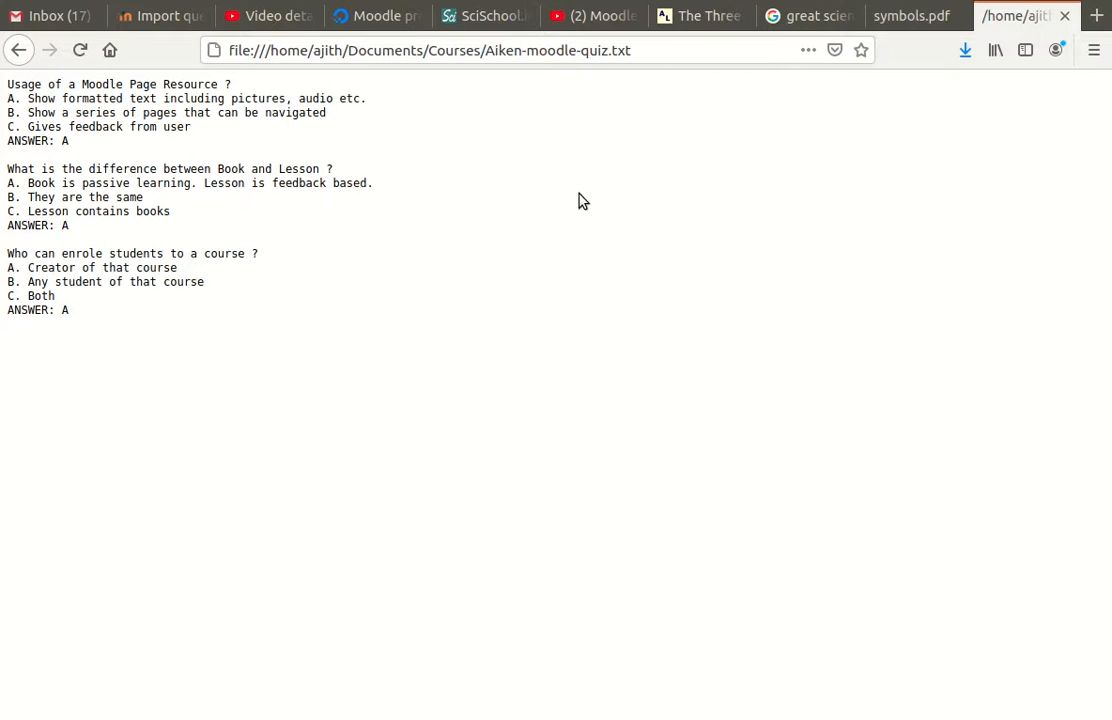
click(158, 18)
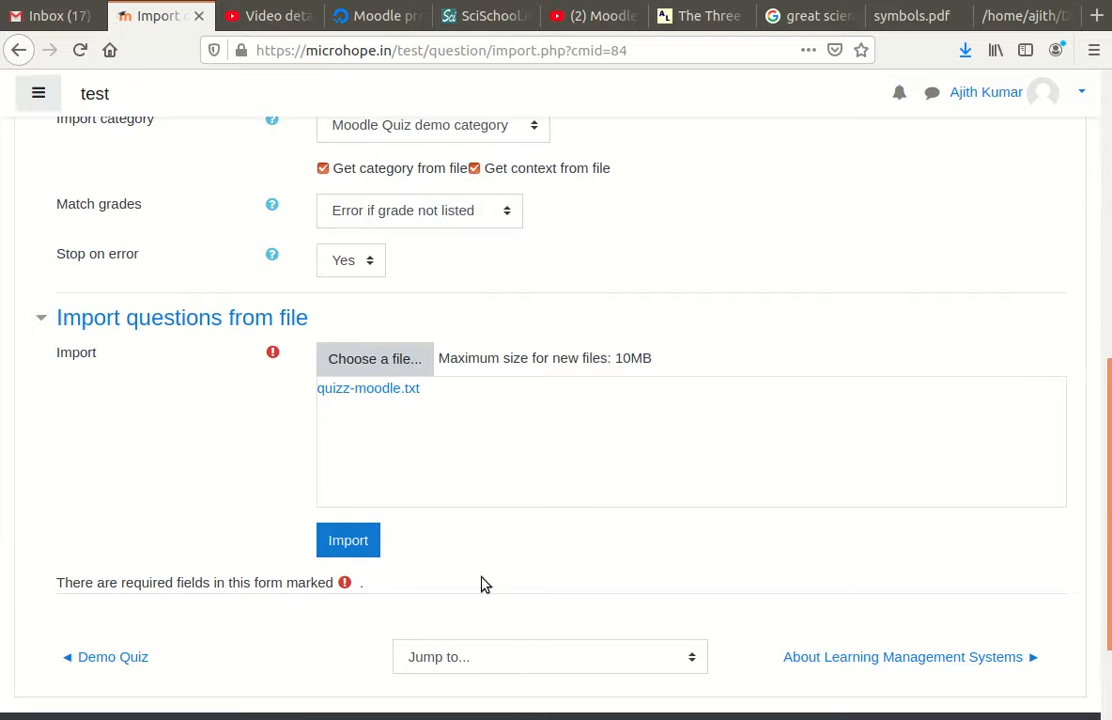
Step: Import quizz-moodle.txt, which fails with parsing errors, then continue to a fresh import form
click(350, 543)
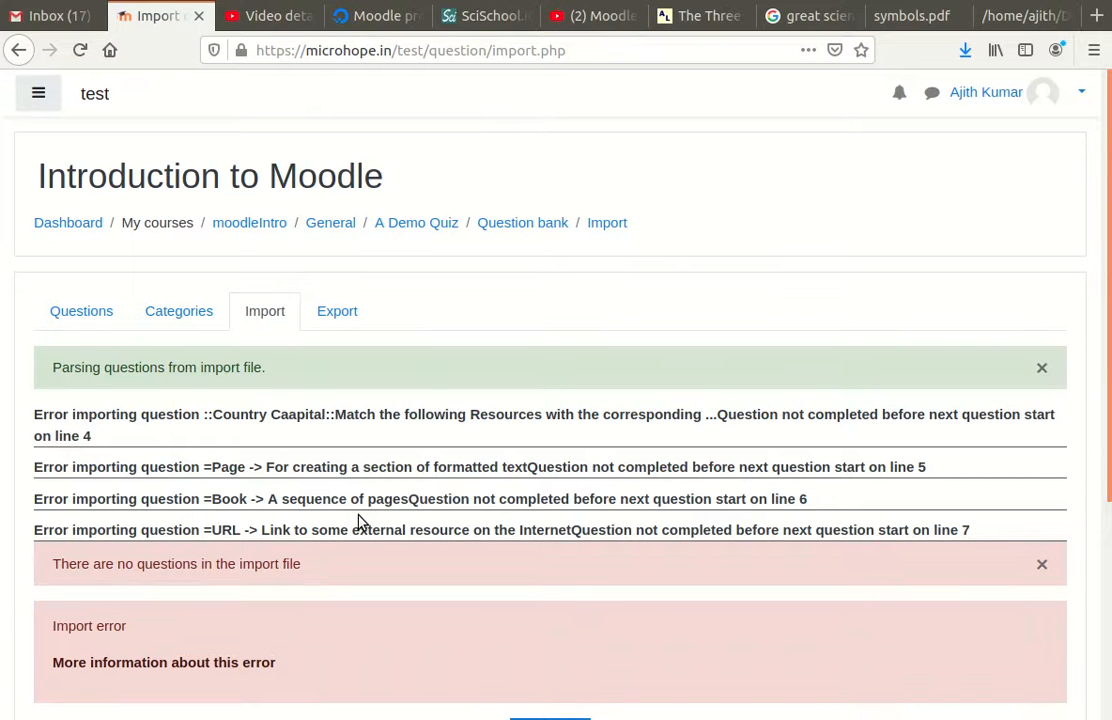
scroll(362, 521, down, 2)
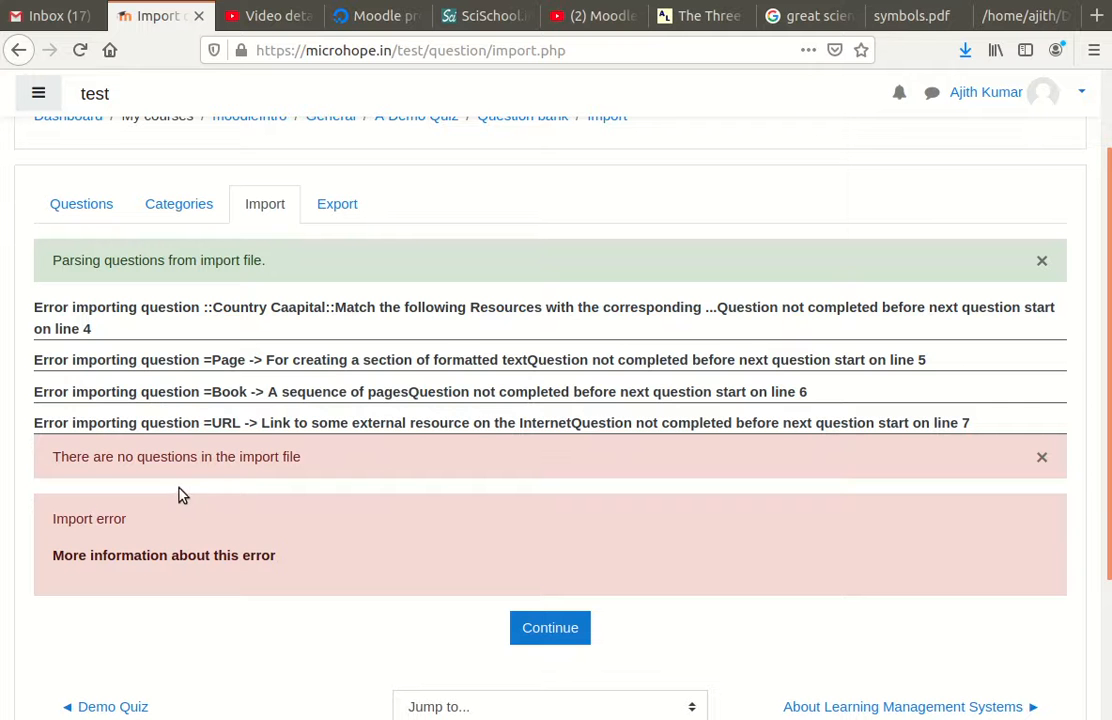
click(564, 632)
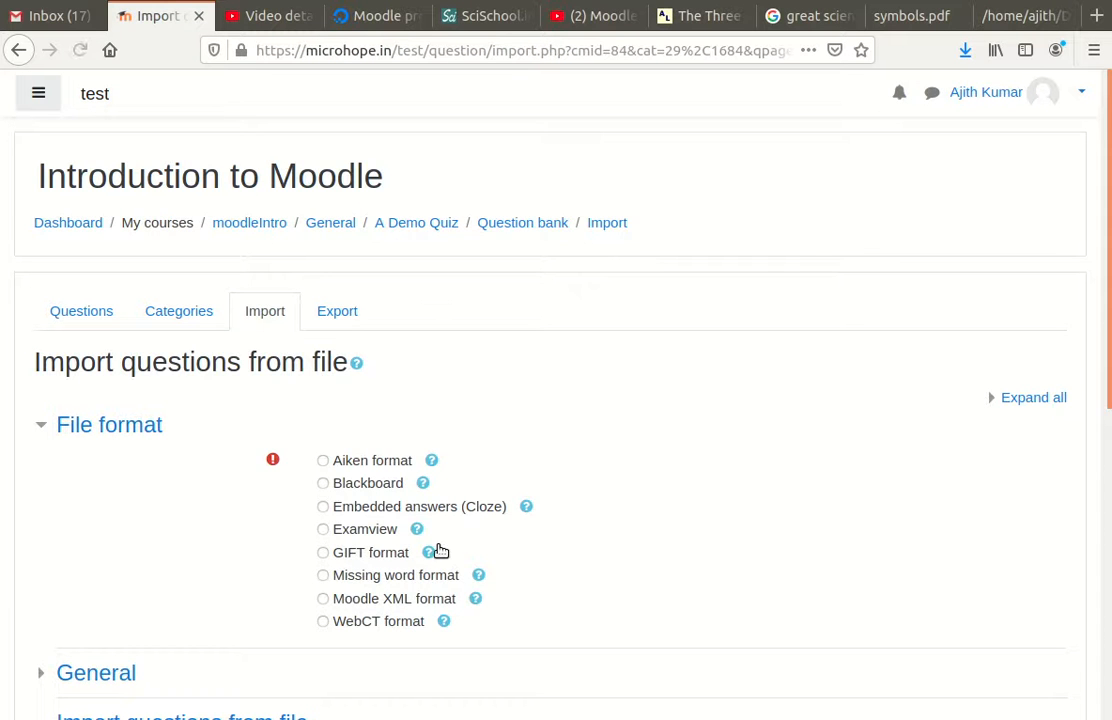
Step: Review the Aiken question file again, then go back to the Moodle import form
scroll(440, 555, down, 2)
scroll(503, 572, down, 2)
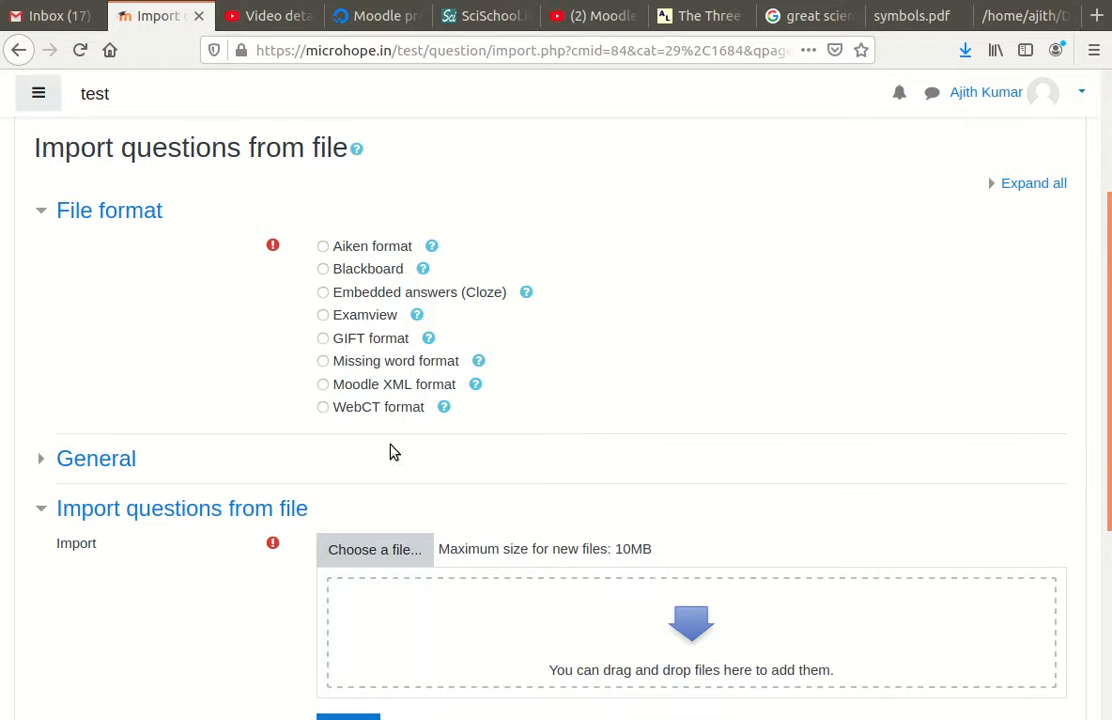
click(1020, 20)
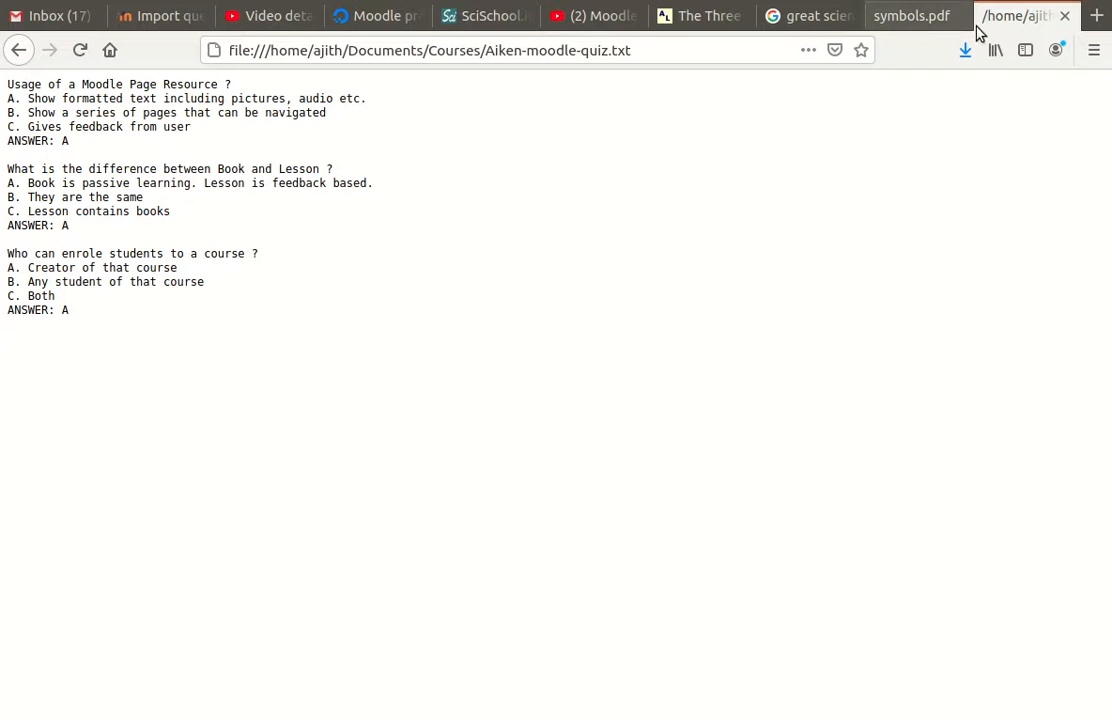
click(157, 20)
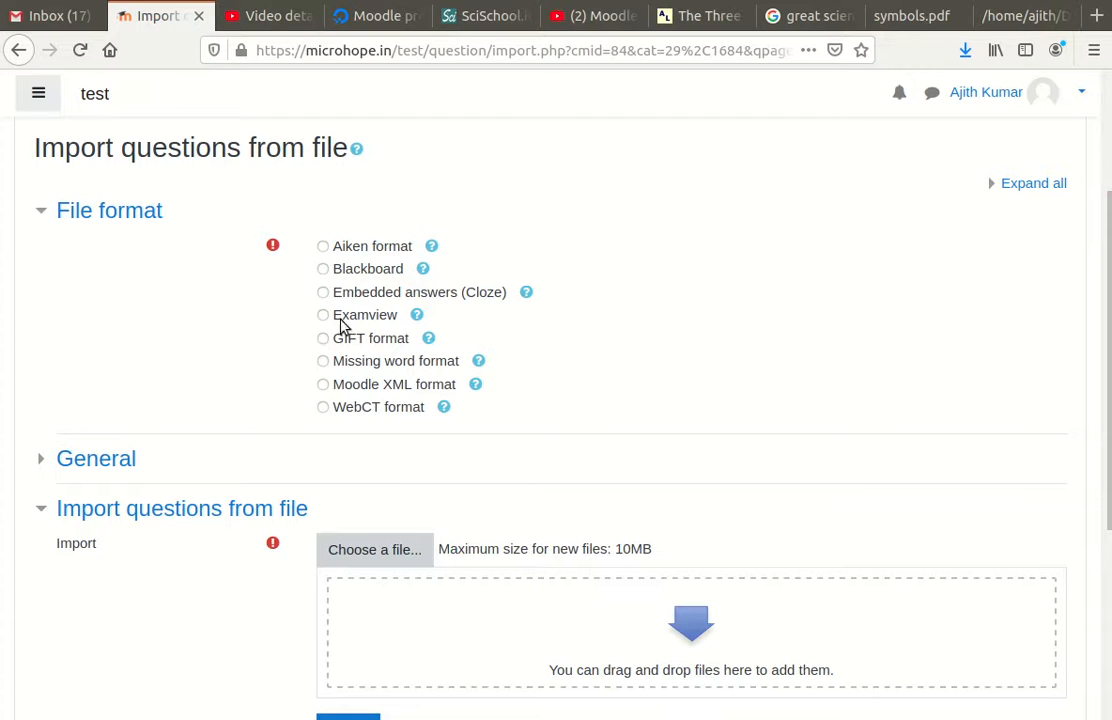
Step: Choose the Aiken format, attach Aiken-moodle-quiz.txt, and bring its three questions back into view
click(322, 246)
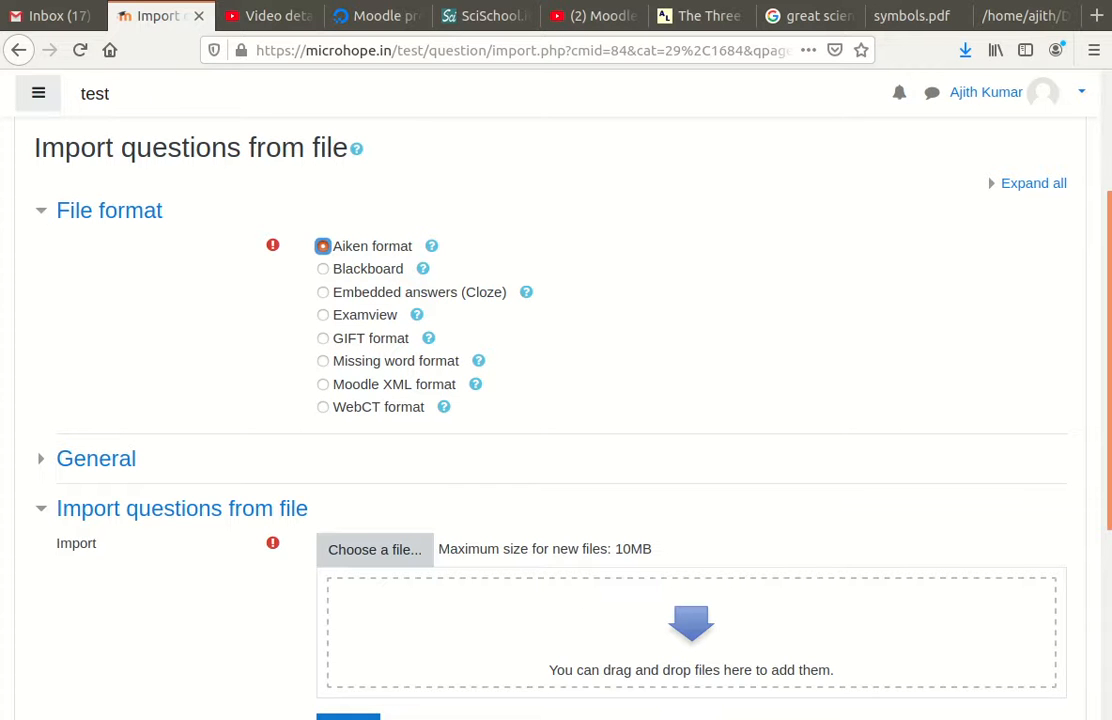
drag(46, 432, 697, 621)
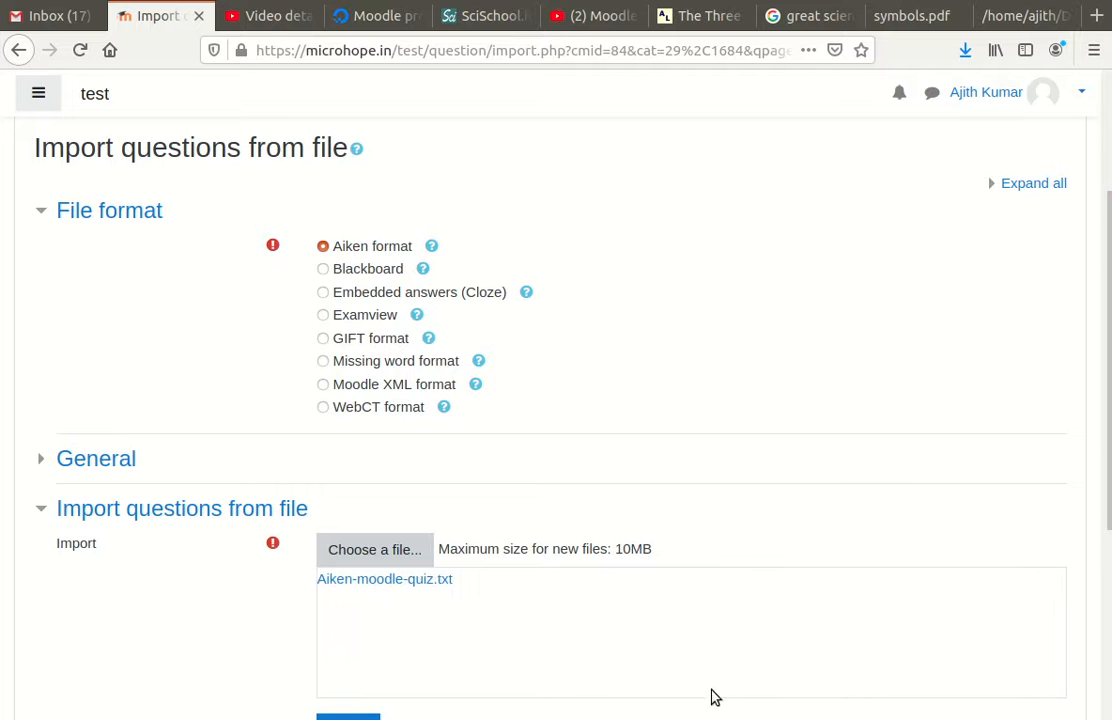
click(1013, 25)
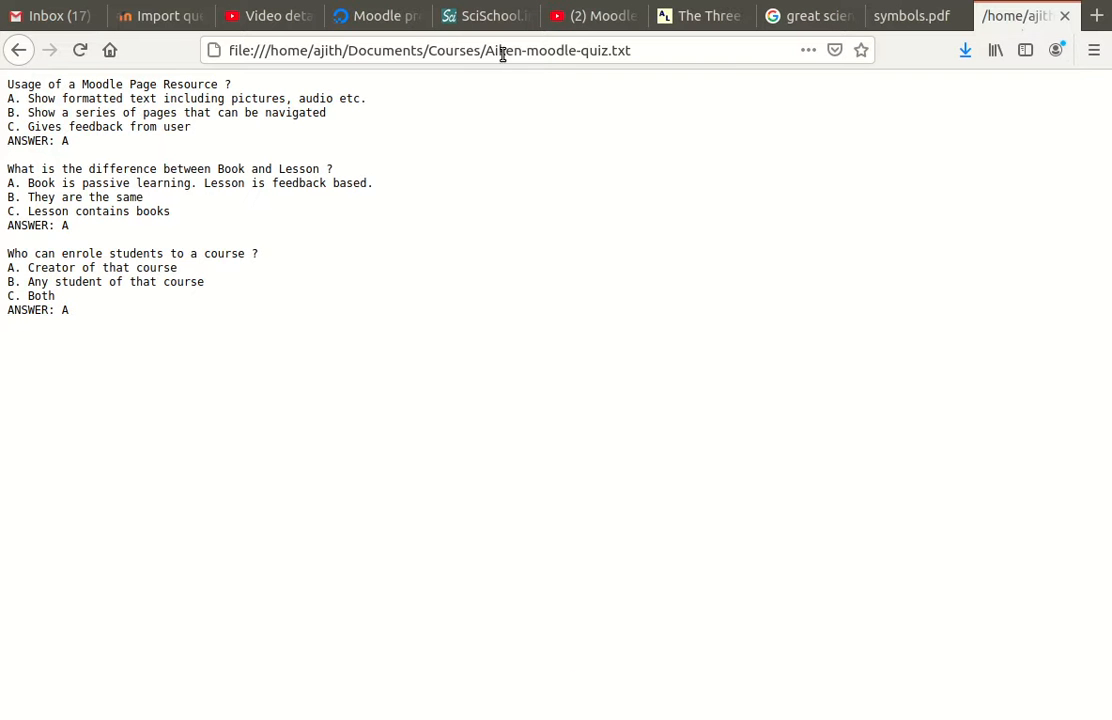
Step: Import the three Aiken-moodle-quiz.txt questions into the Moodle Quiz demo category using the General settings
click(154, 18)
scroll(511, 477, down, 5)
scroll(462, 516, up, 2)
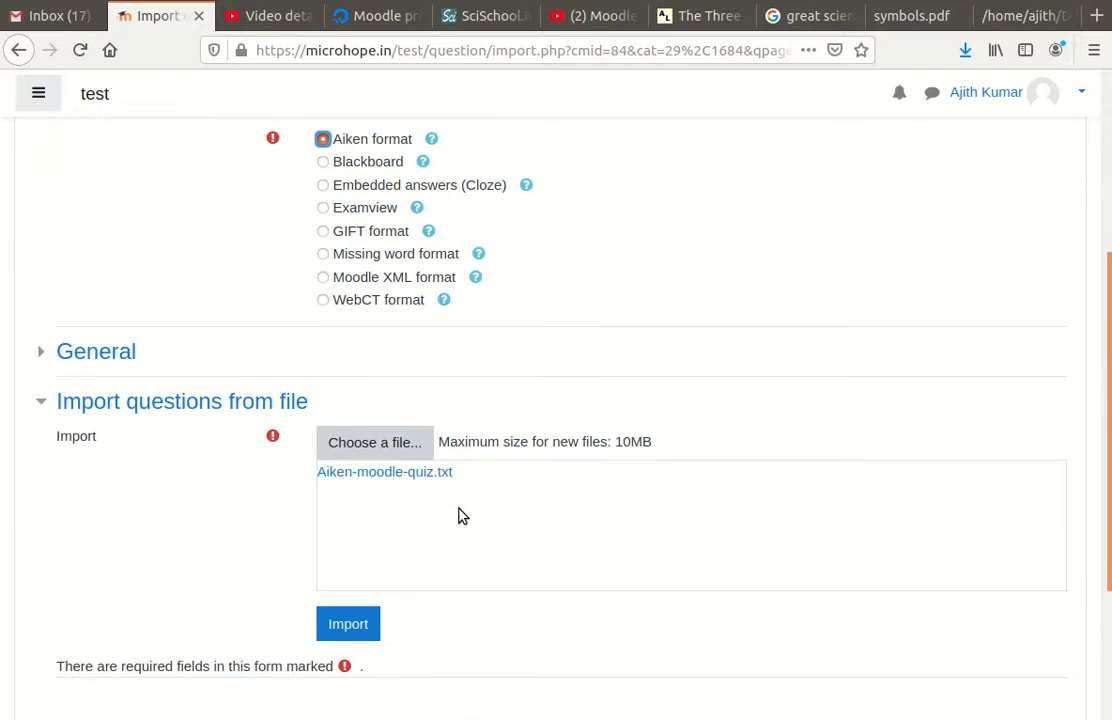
scroll(464, 511, up, 2)
click(58, 518)
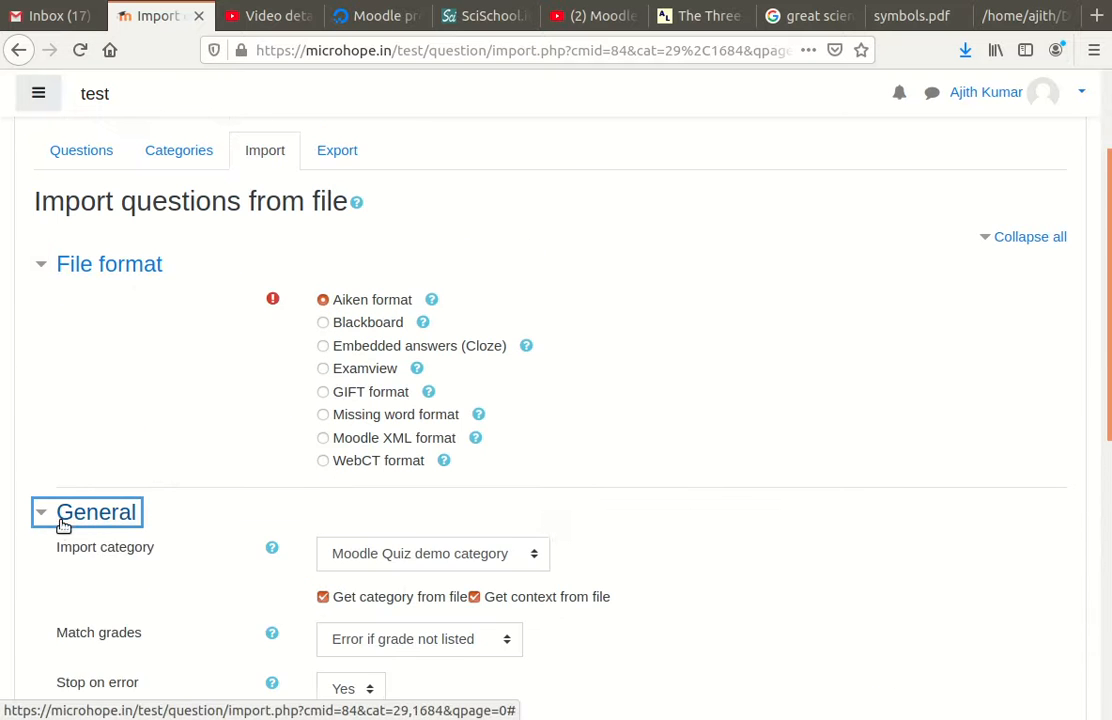
scroll(222, 538, down, 5)
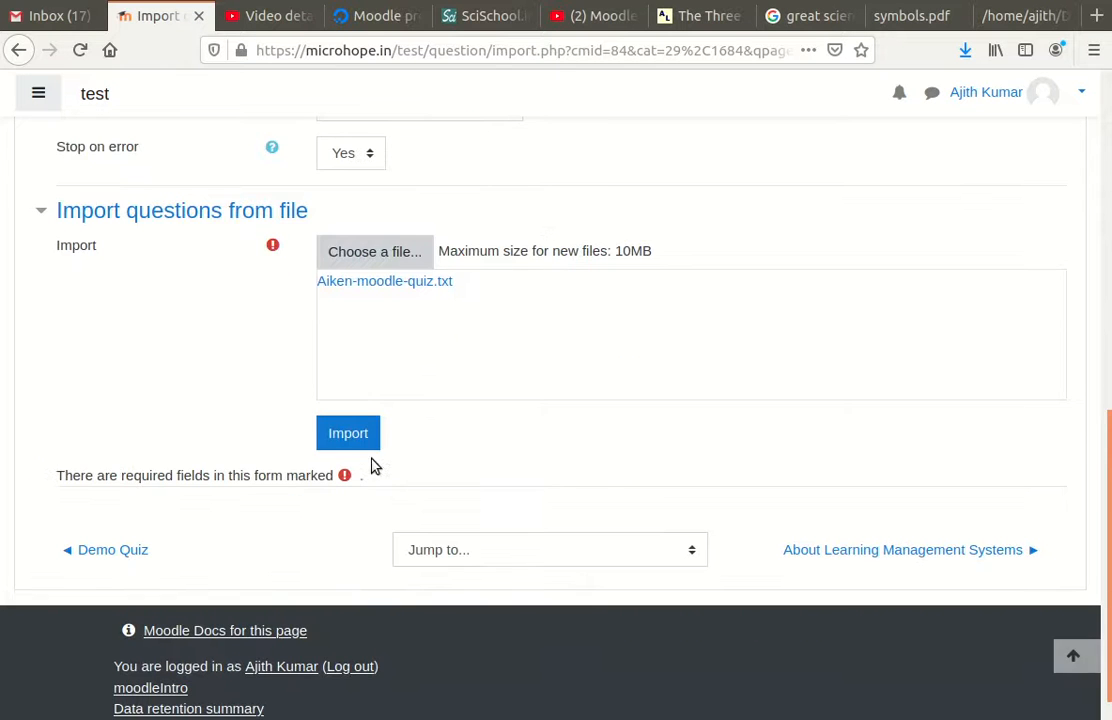
click(358, 440)
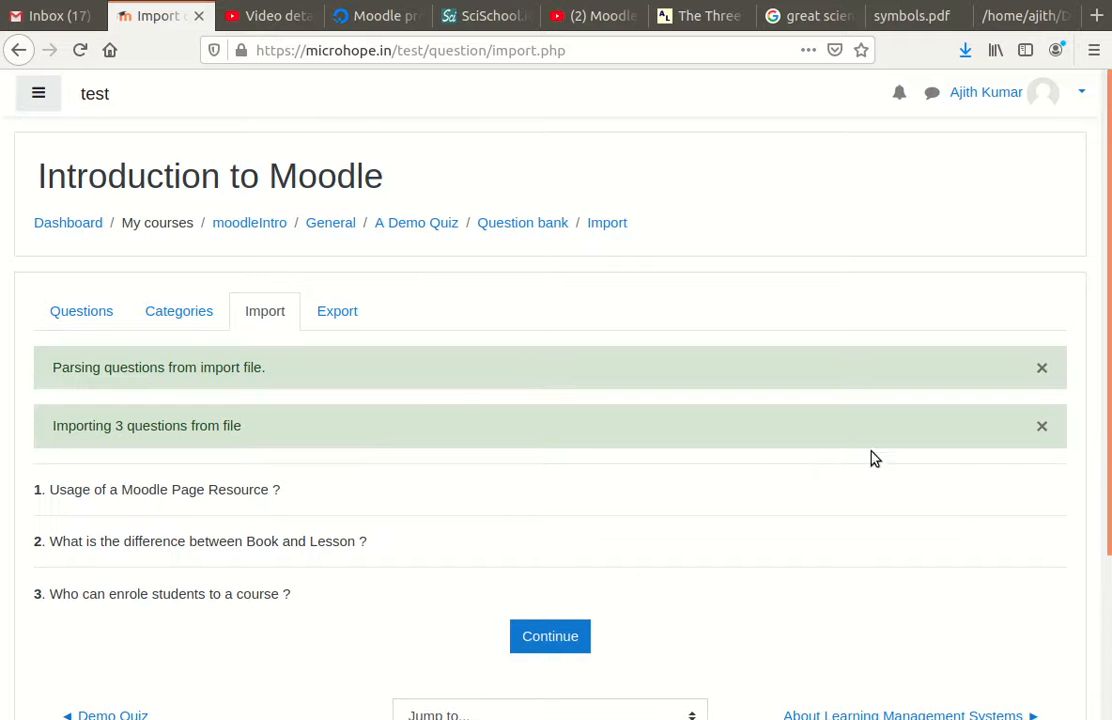
Step: Confirm the three imported questions in the Moodle Quiz demo category and go to A Demo Quiz
scroll(117, 419, down, 3)
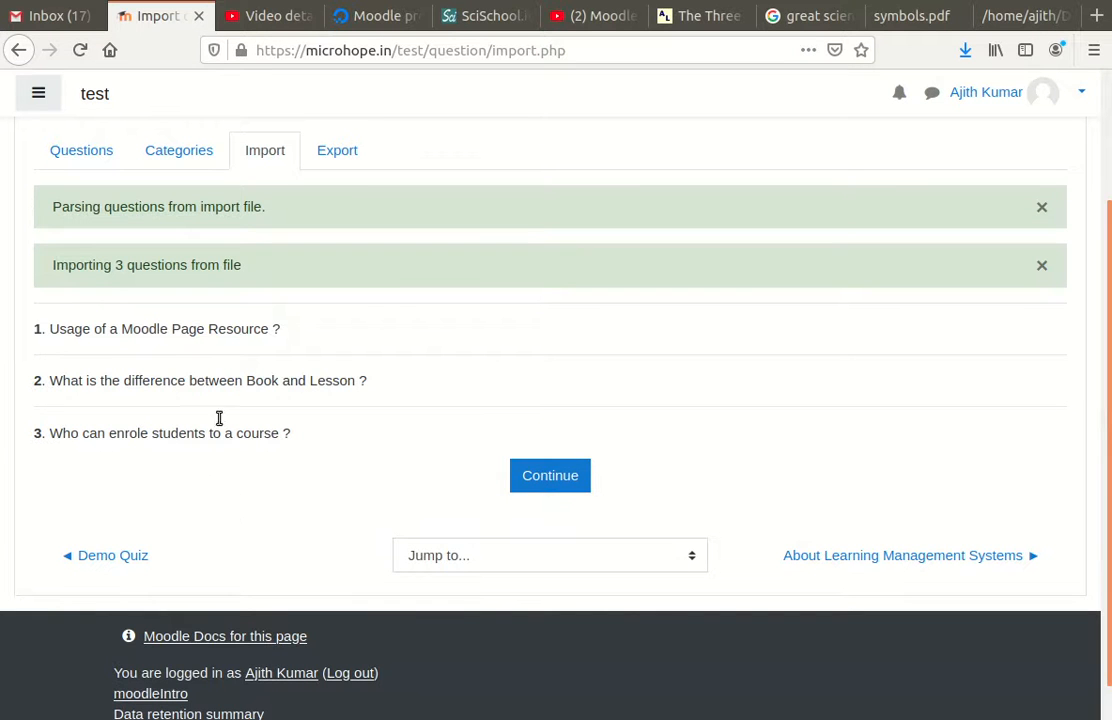
click(558, 479)
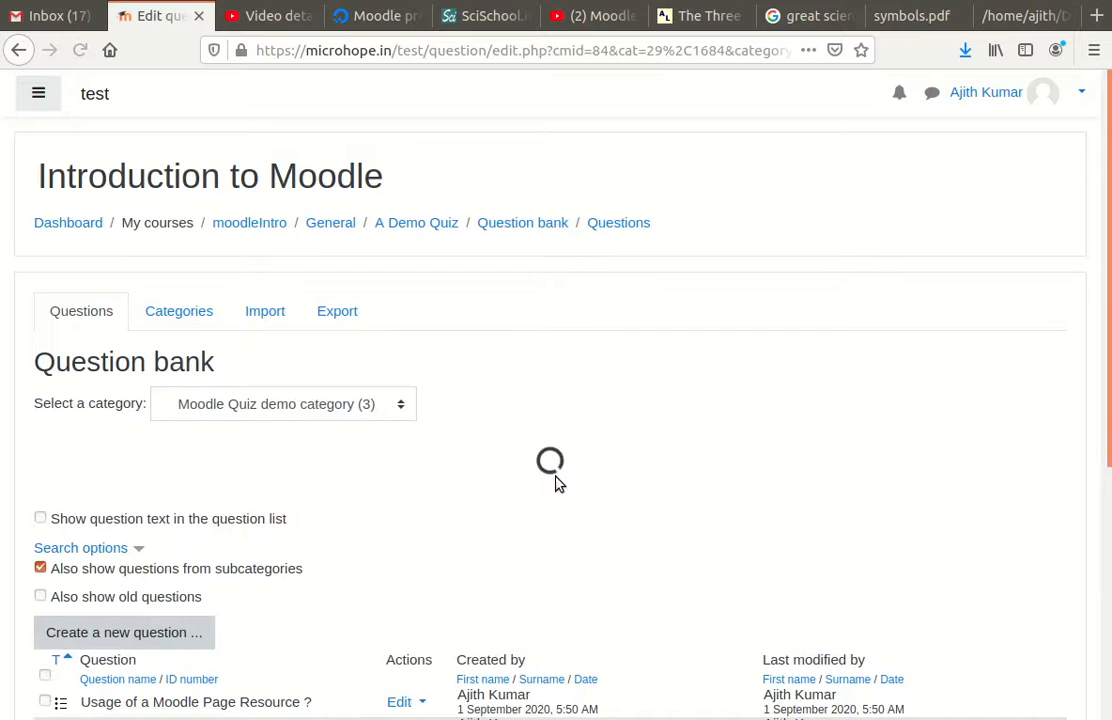
scroll(794, 438, down, 5)
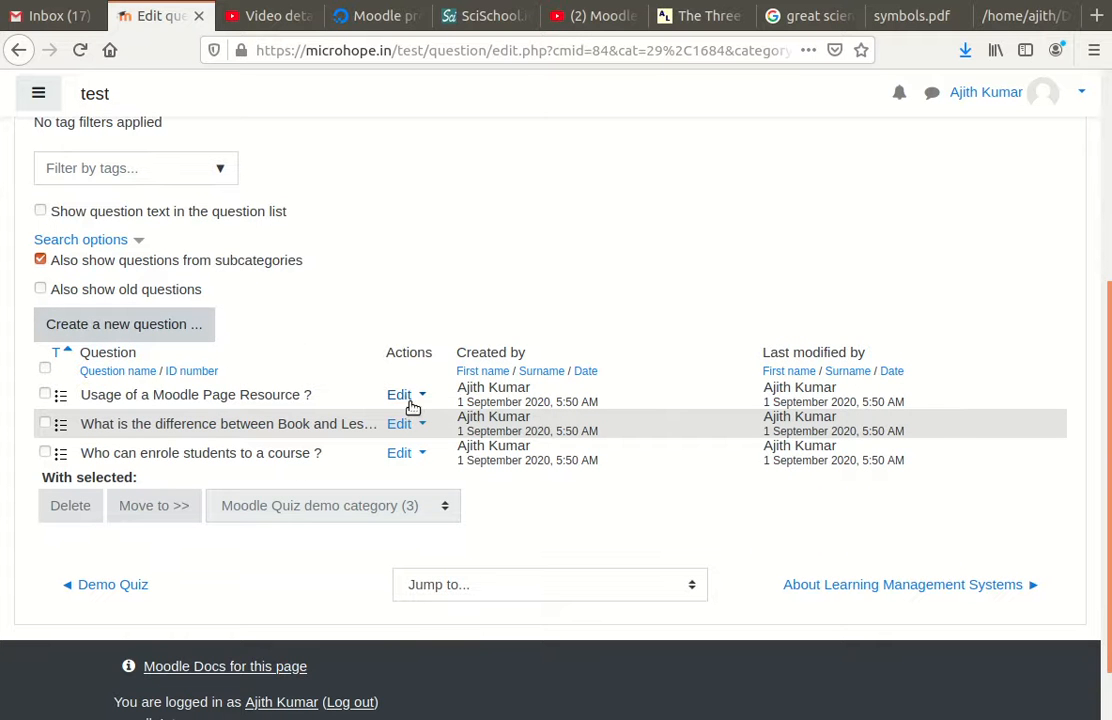
scroll(511, 313, up, 5)
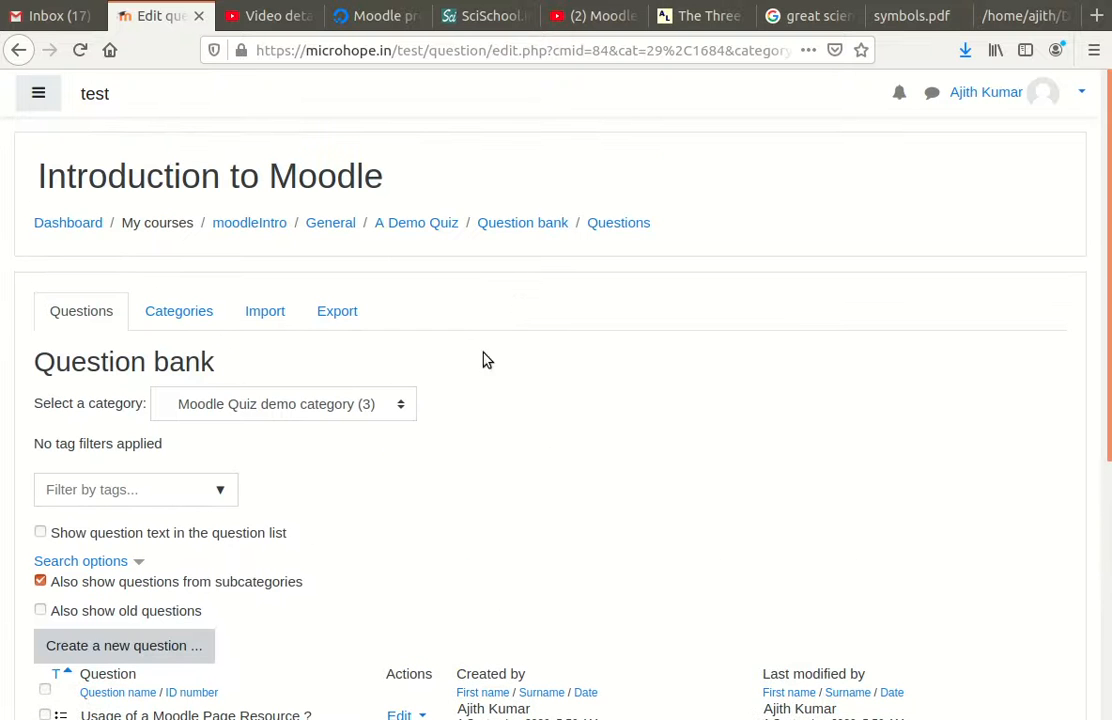
click(396, 234)
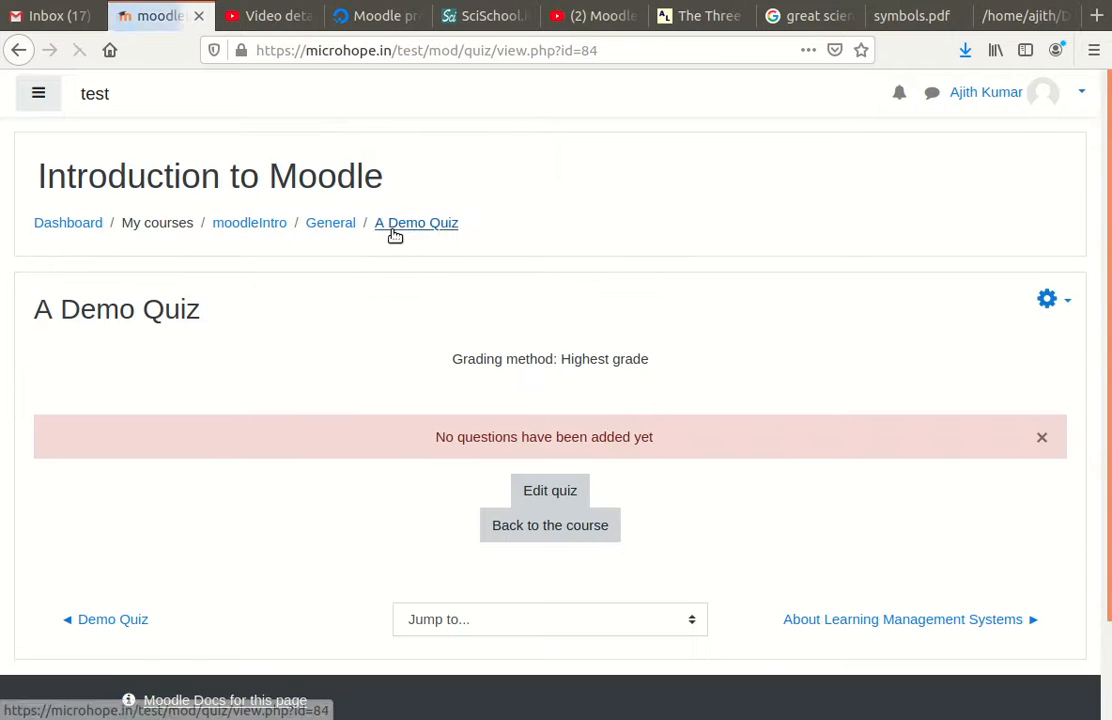
Step: Open A Demo Quiz for editing and choose to add questions from the question bank
scroll(617, 500, down, 1)
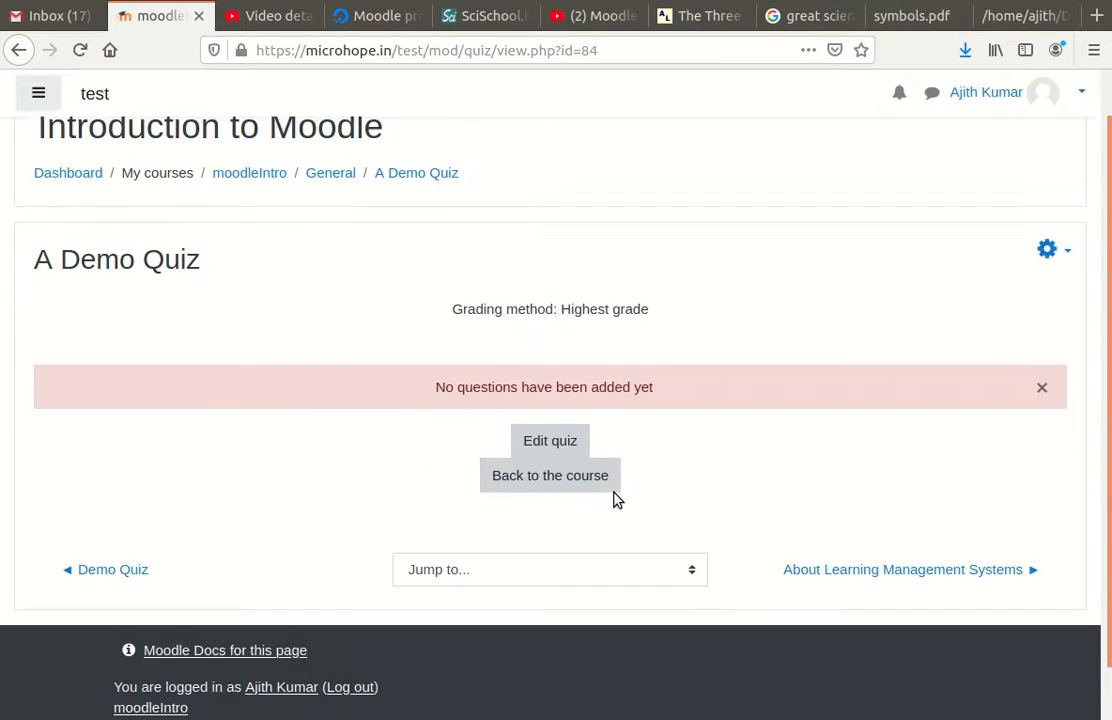
scroll(617, 500, down, 1)
click(551, 386)
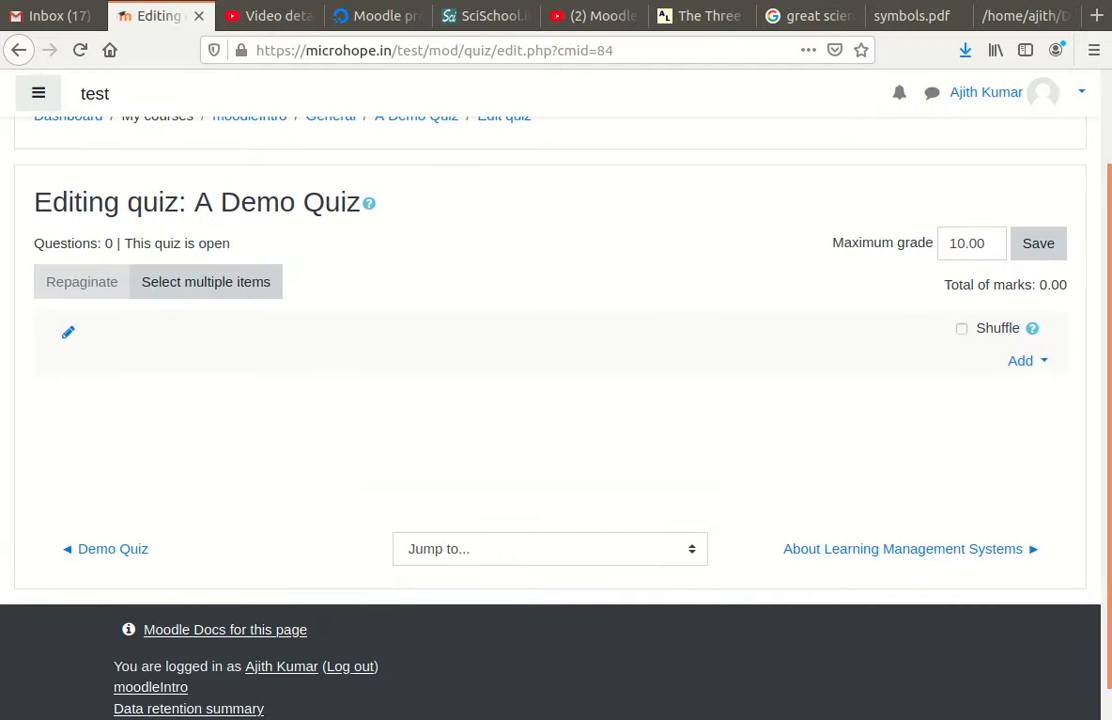
click(1040, 366)
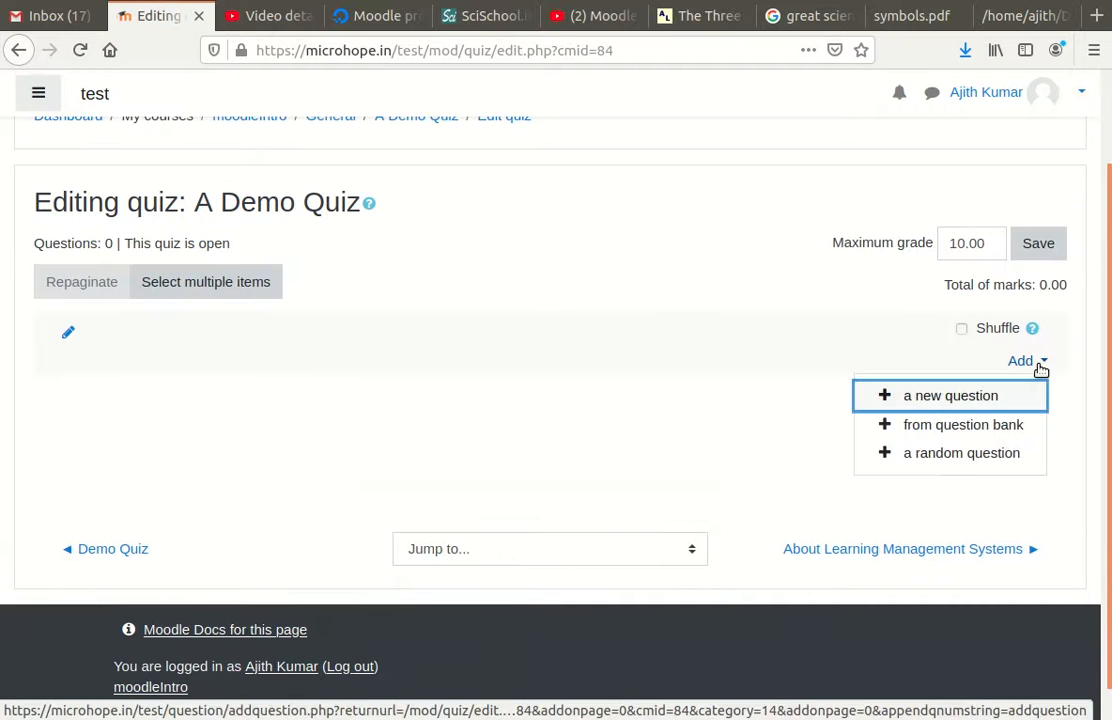
click(976, 430)
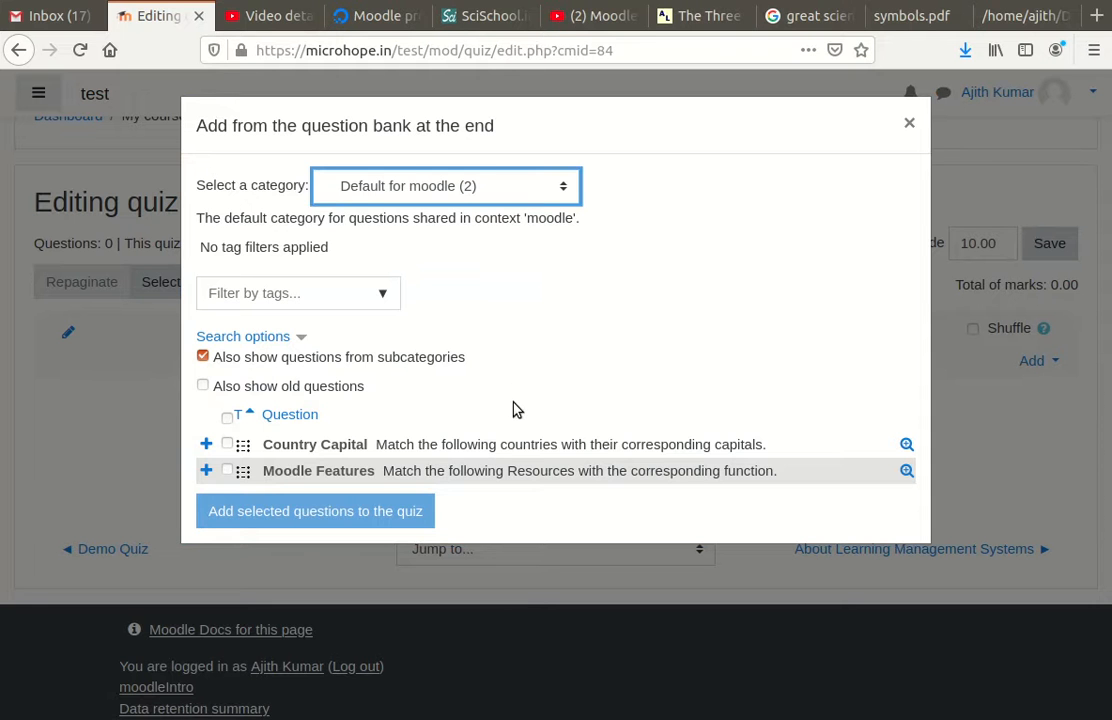
Step: Select all three questions in the Moodle Quiz demo category and add them to the quiz
key(Down)
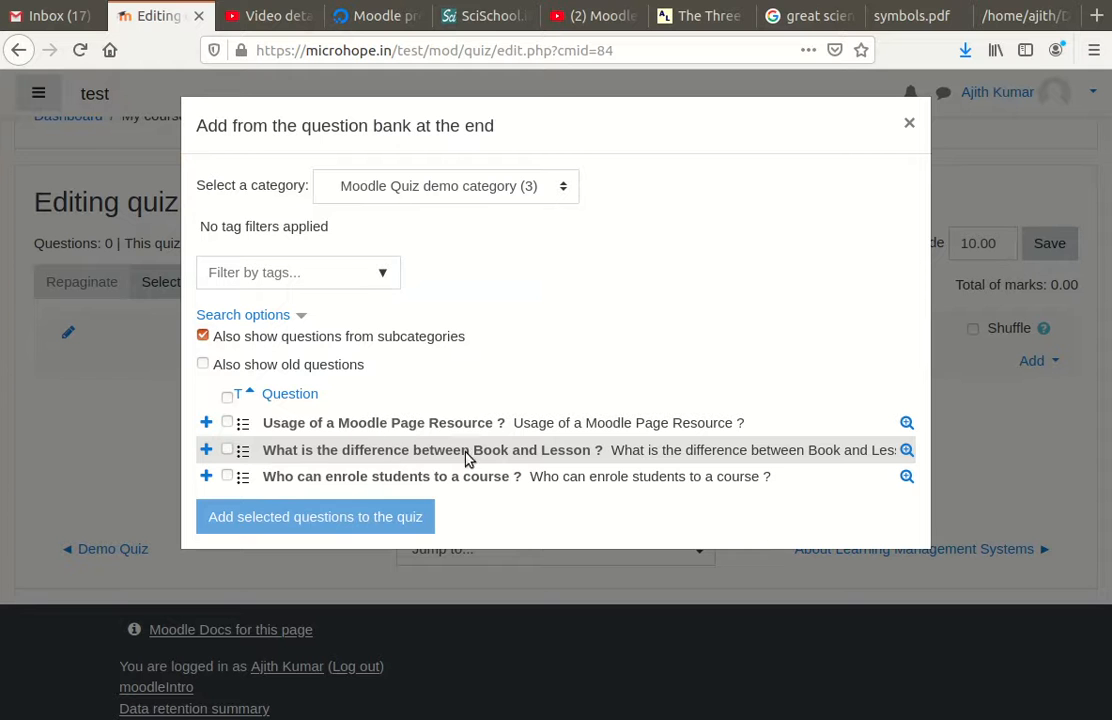
click(227, 399)
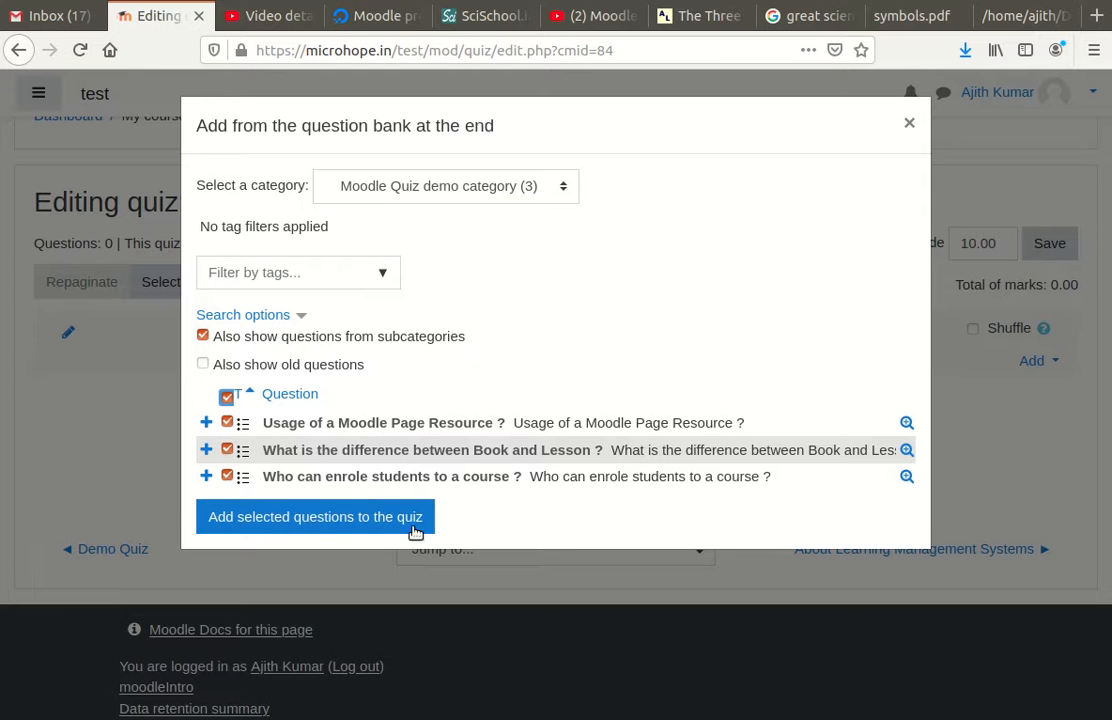
click(340, 521)
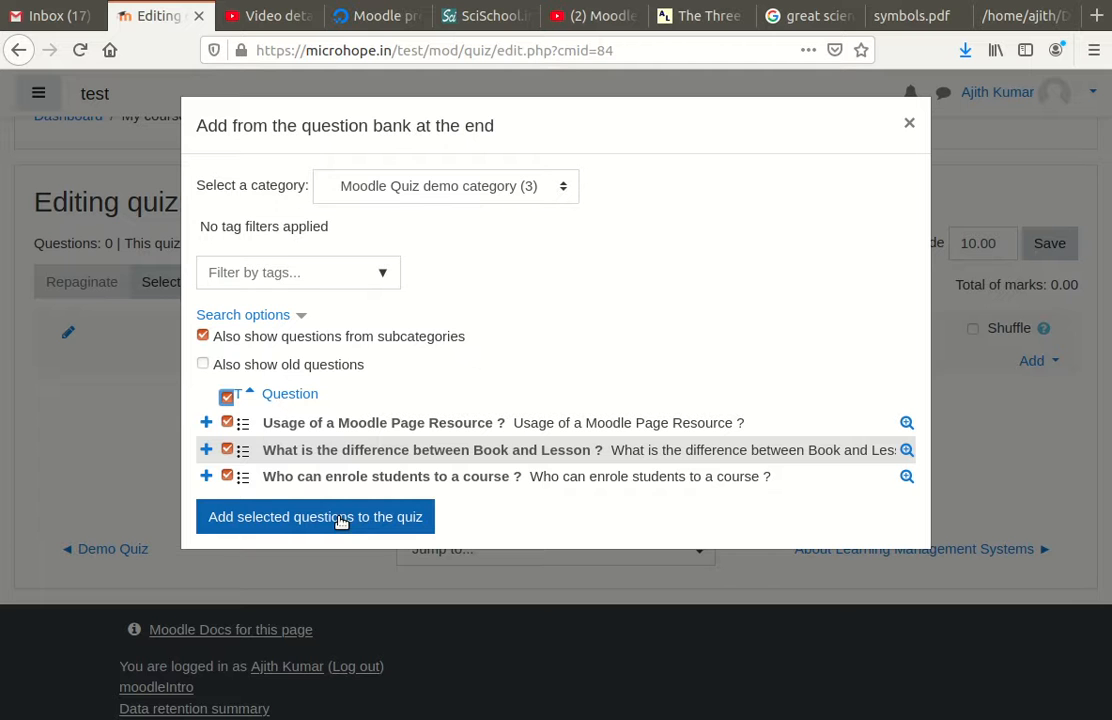
click(340, 521)
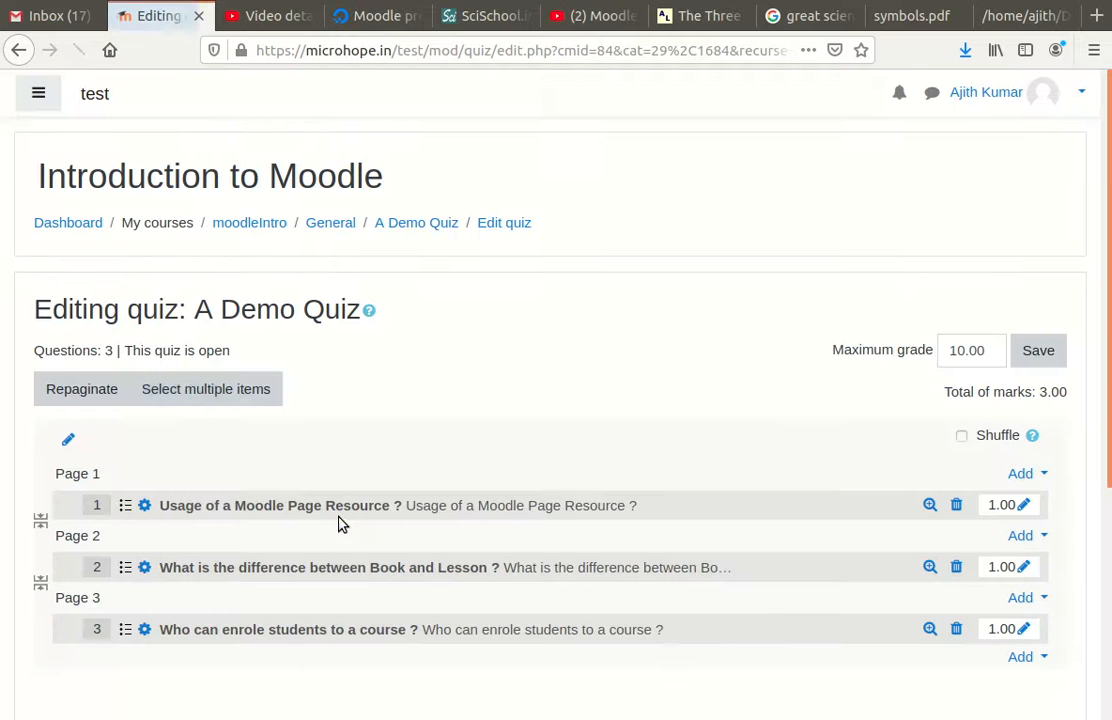
Step: Replace the maximum grade value with 10 and save it as 10.00
scroll(548, 350, down, 3)
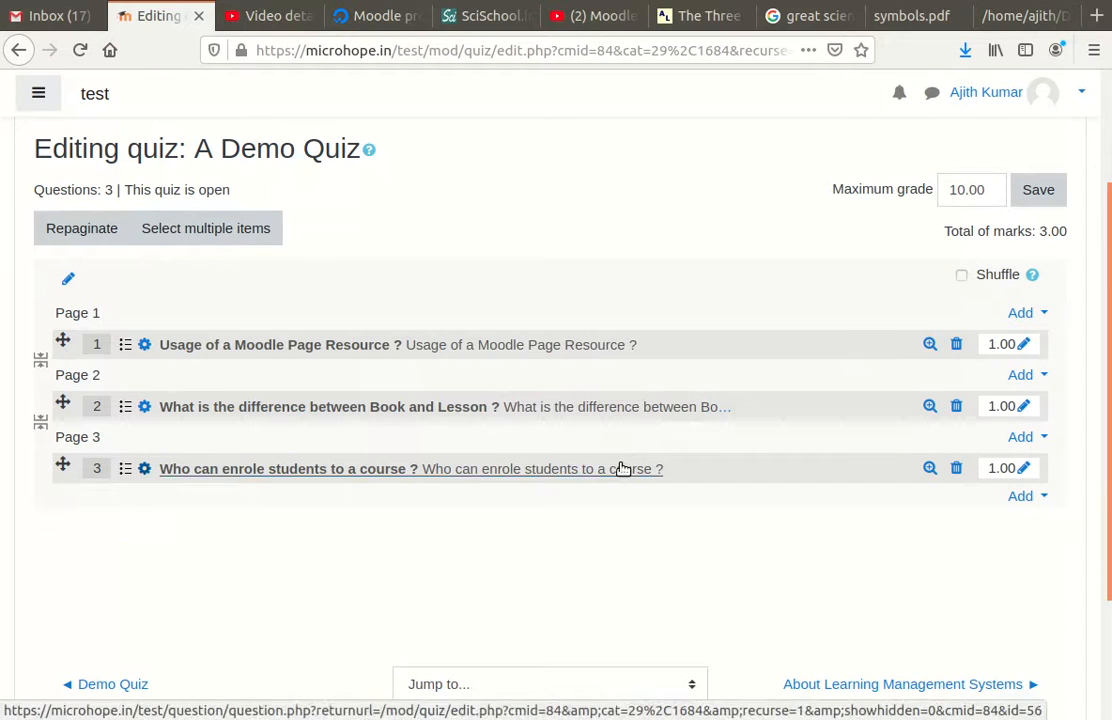
scroll(620, 468, down, 3)
scroll(700, 470, up, 3)
scroll(715, 462, up, 1)
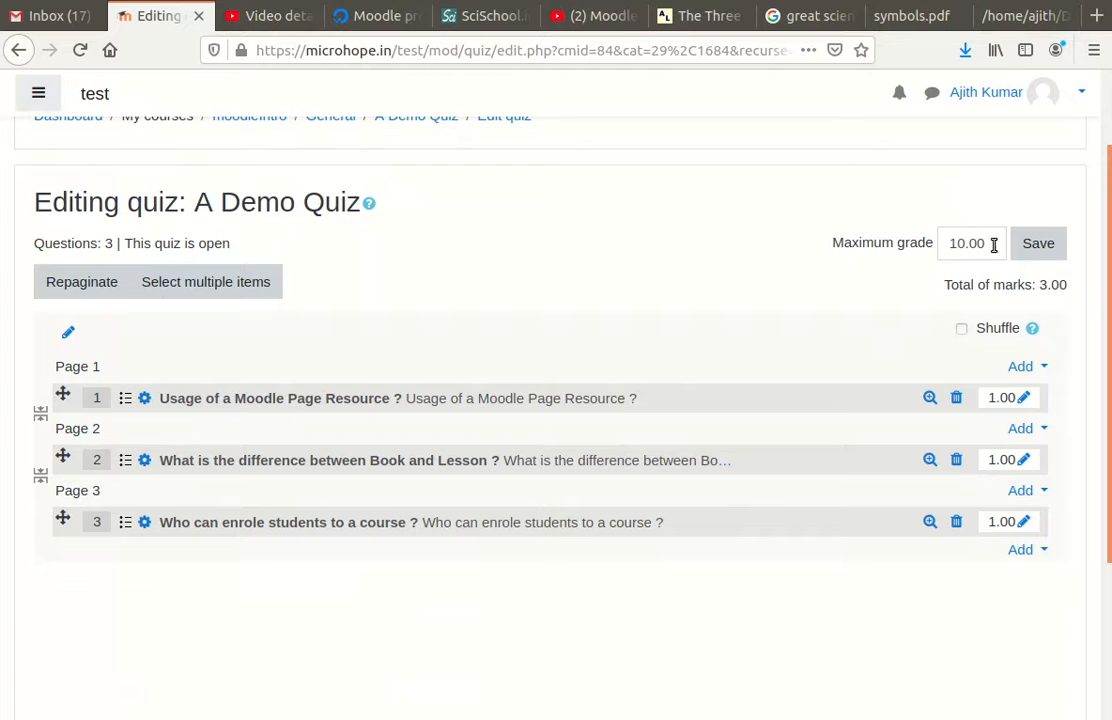
drag(993, 245, 935, 243)
text(3)
drag(960, 245, 908, 247)
text(10)
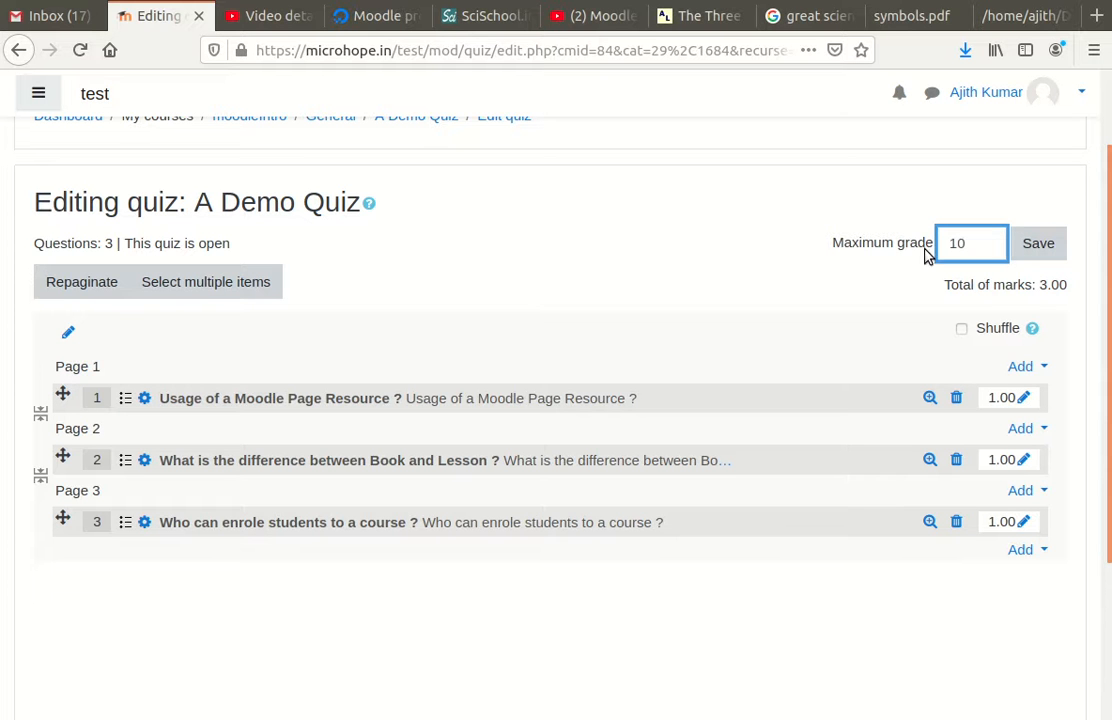
click(1039, 245)
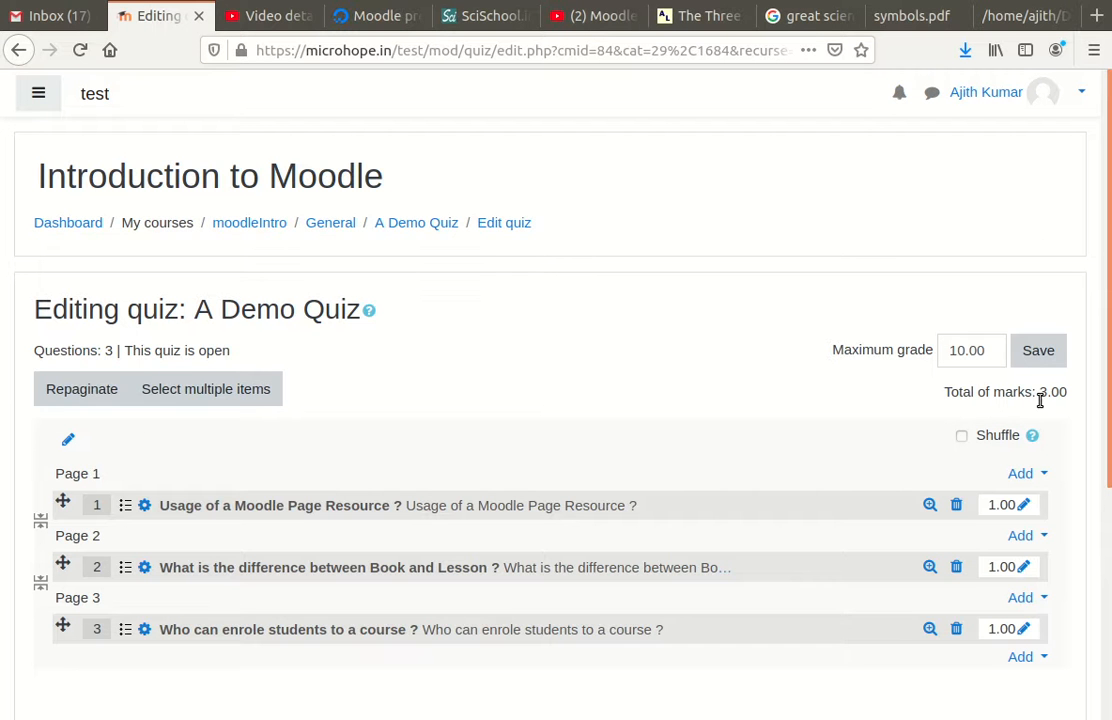
scroll(722, 414, down, 5)
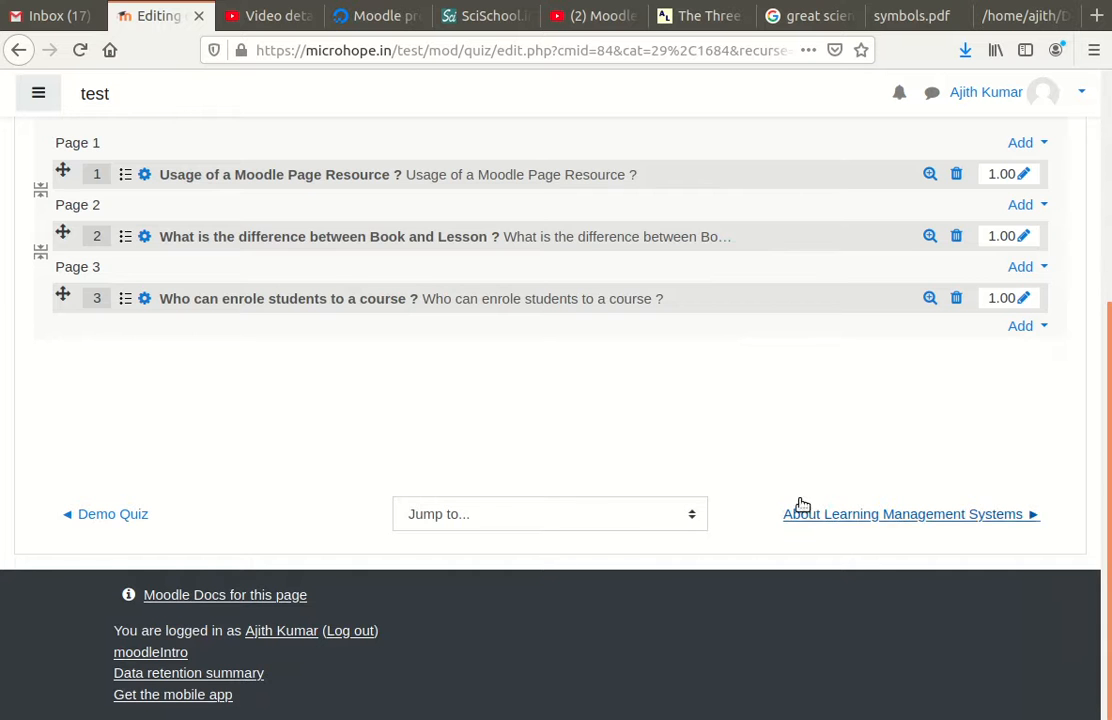
scroll(715, 474, up, 4)
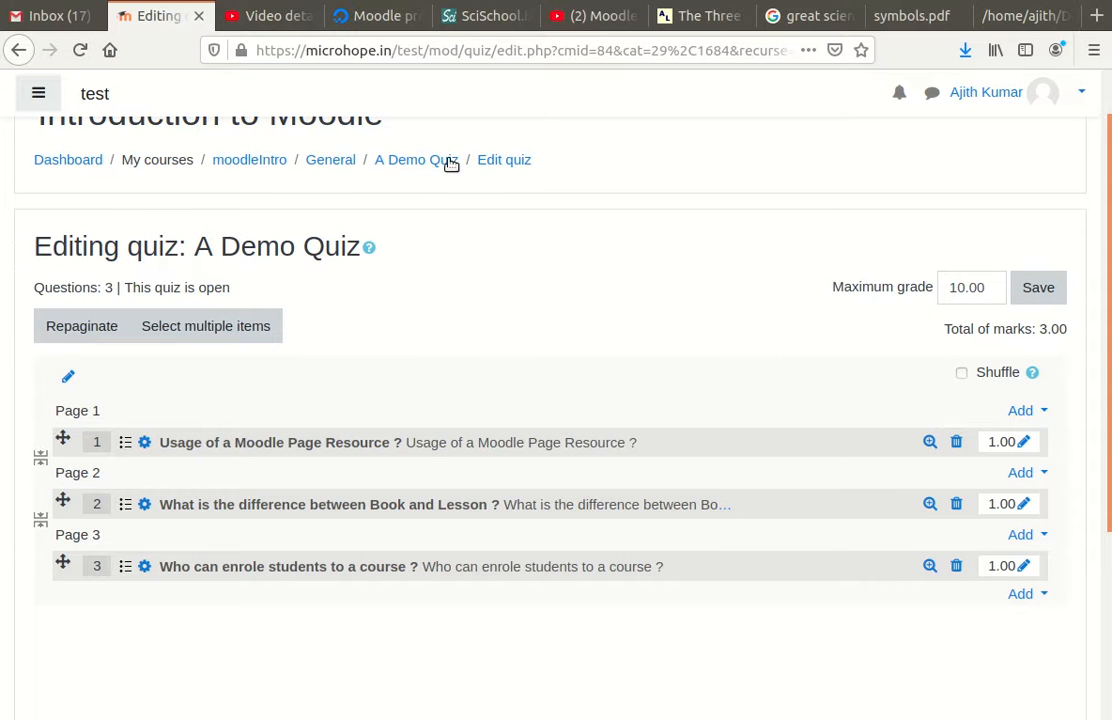
Step: Start a preview of A Demo Quiz and answer the three questions with c, b, b
click(410, 162)
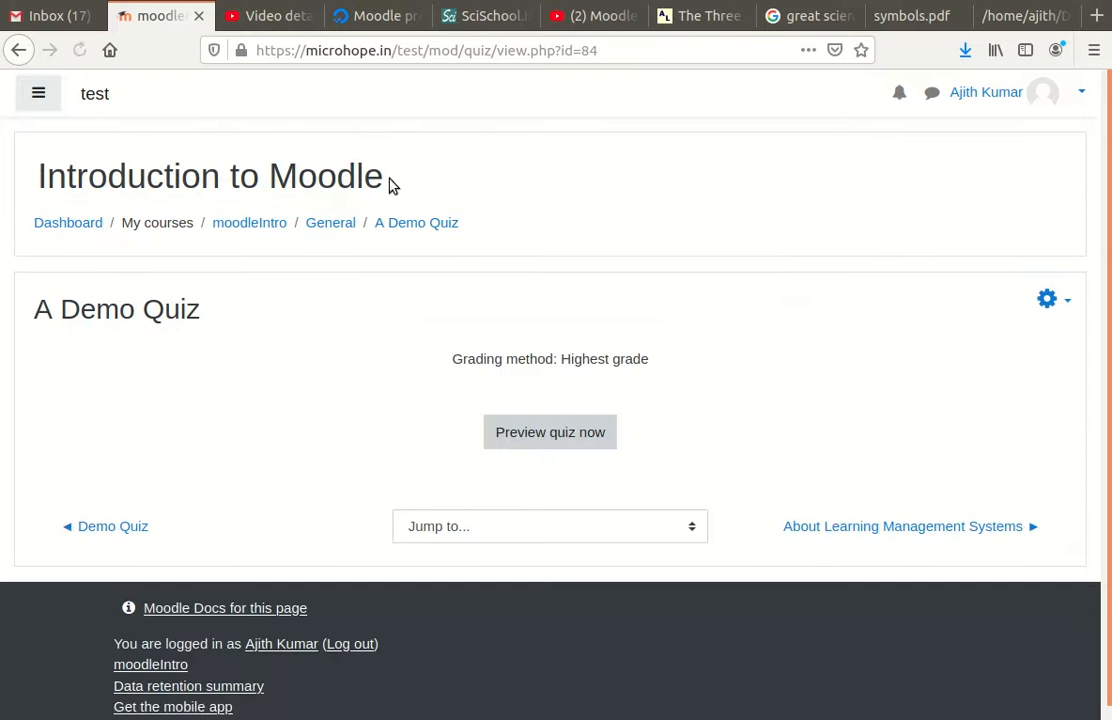
click(562, 435)
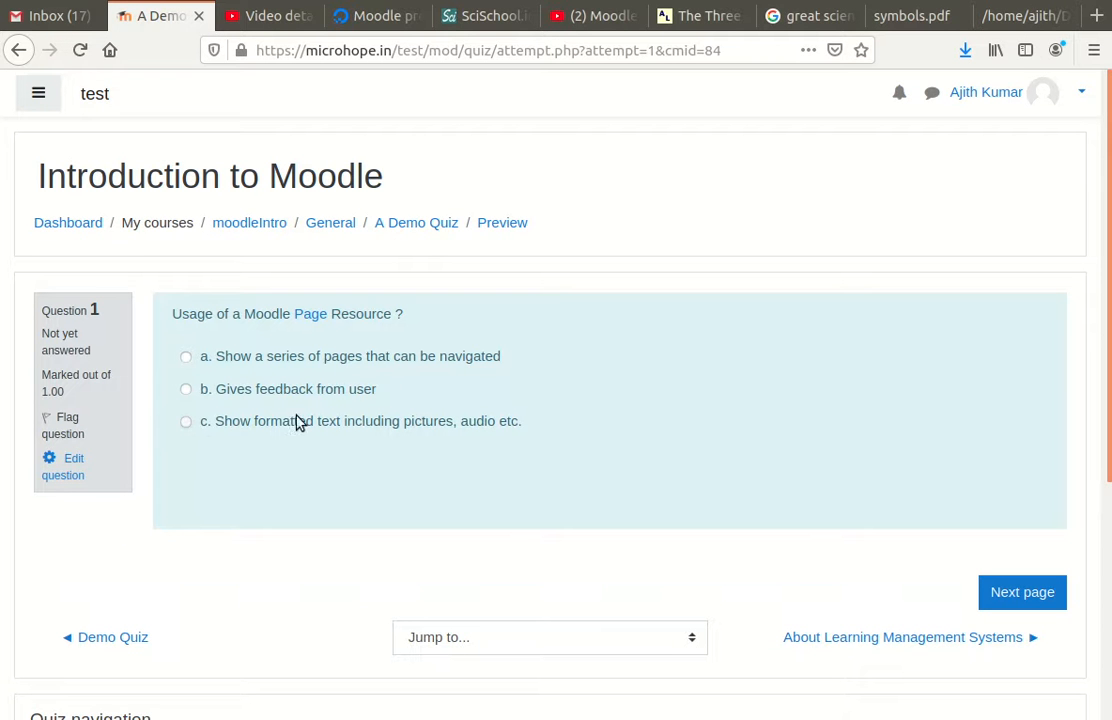
click(186, 422)
click(1012, 603)
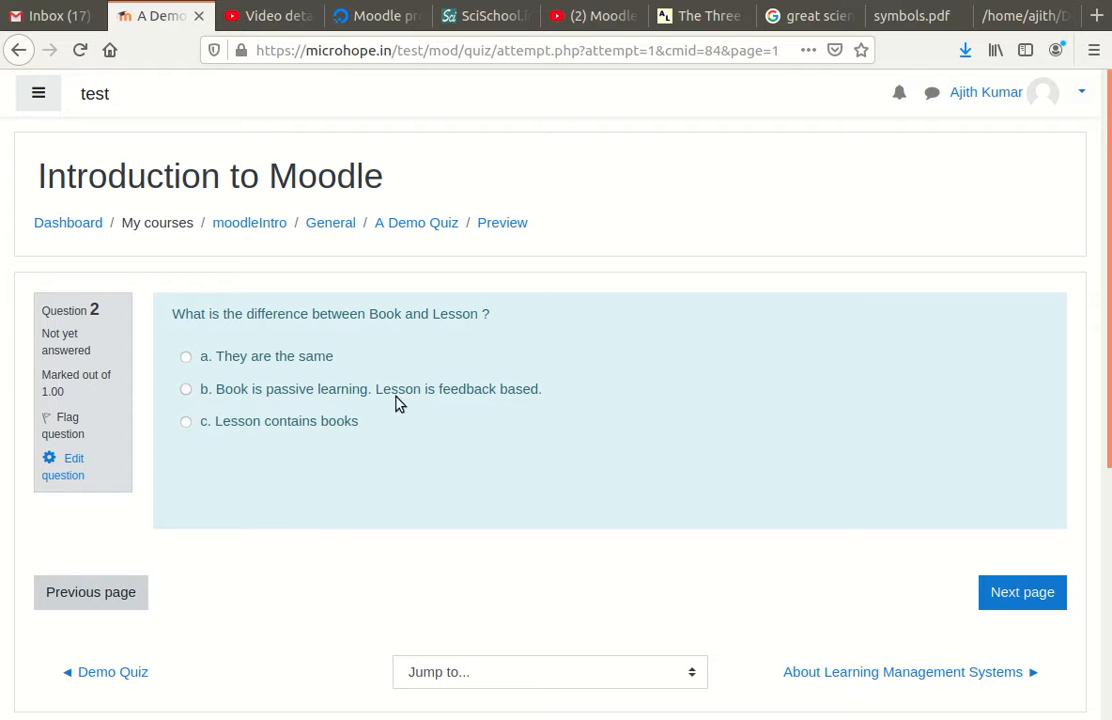
click(187, 390)
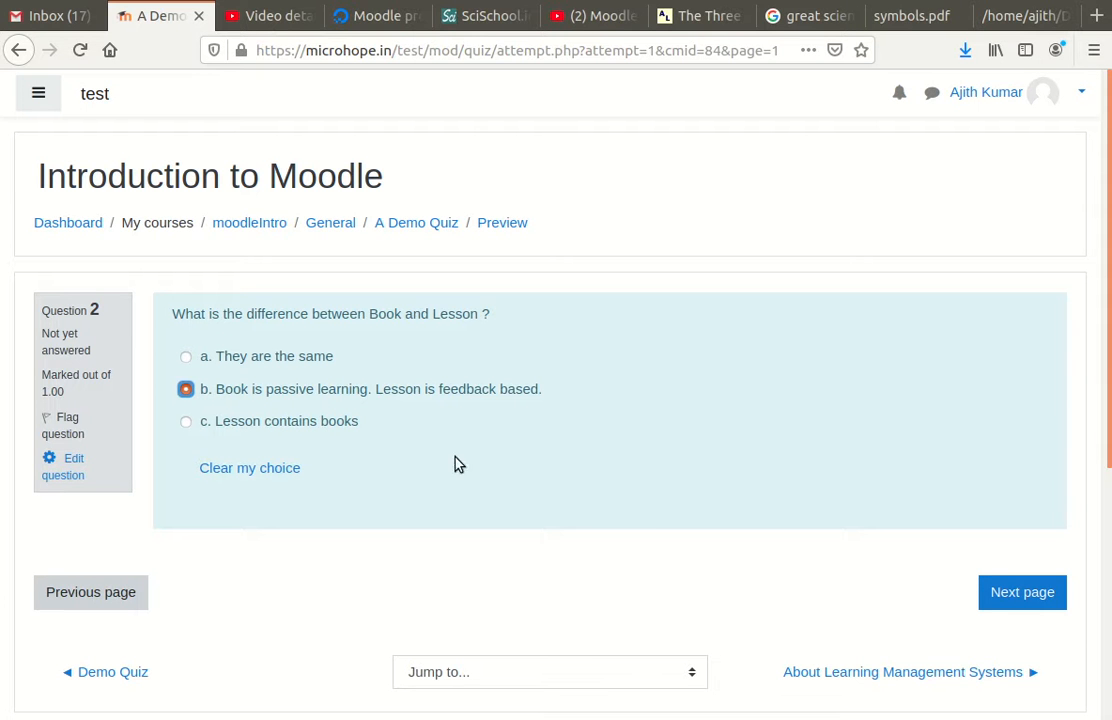
click(1018, 594)
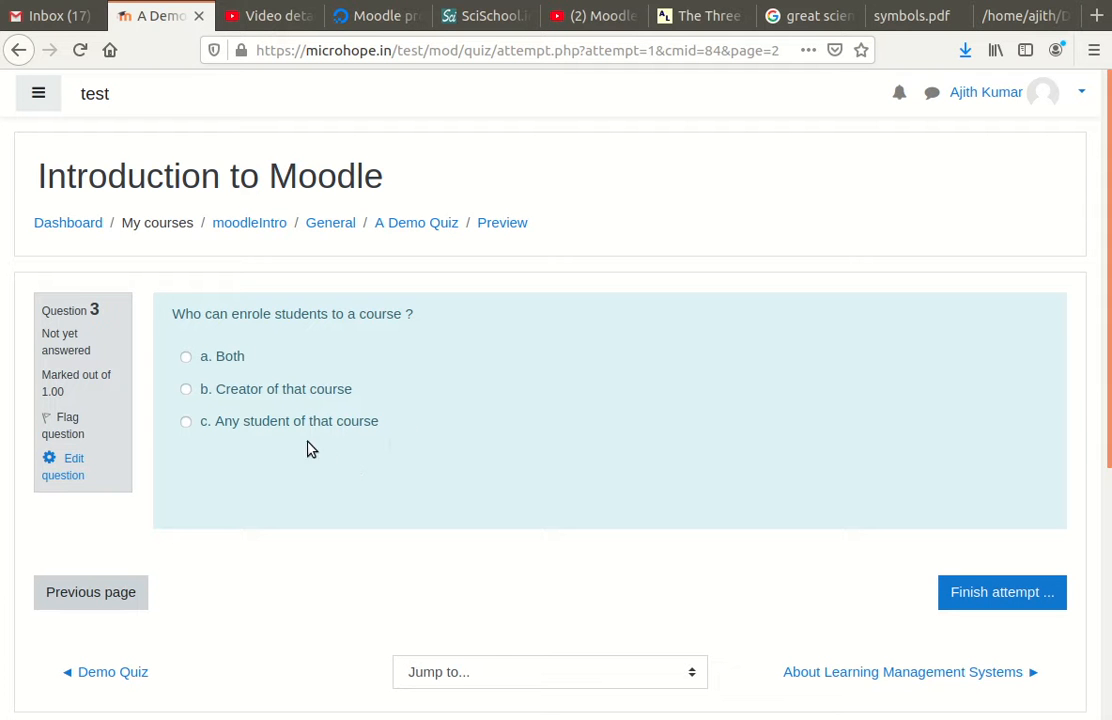
click(186, 390)
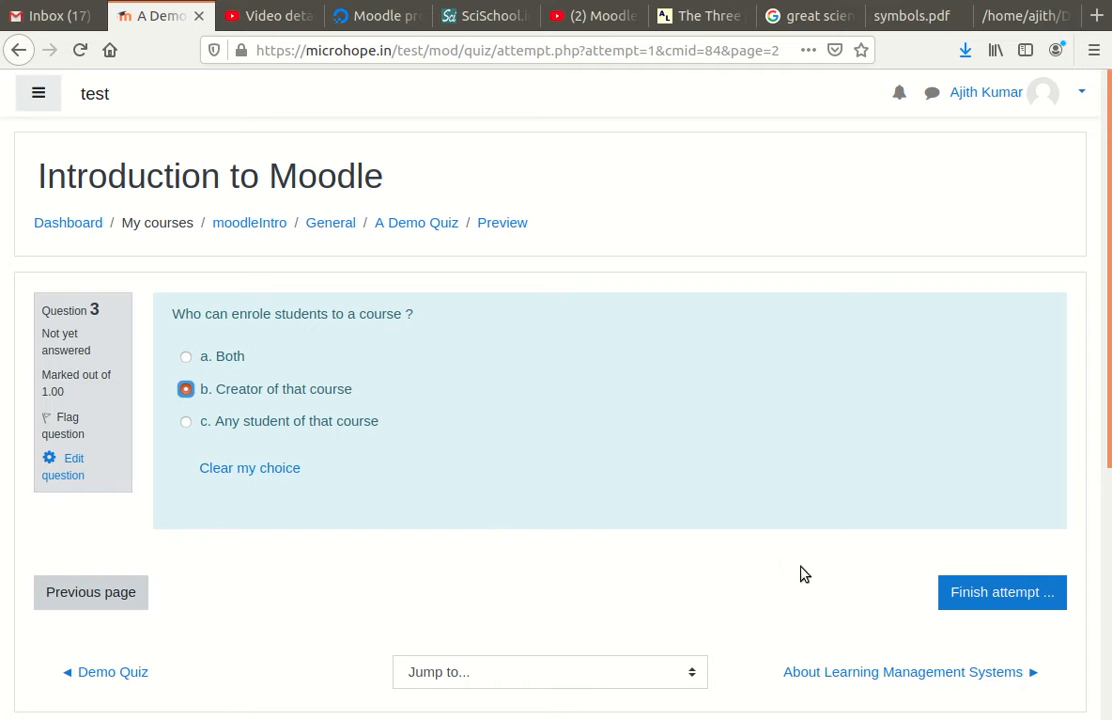
Step: Finish the attempt and submit all answers, getting a 10.00/10.00 graded review
click(985, 592)
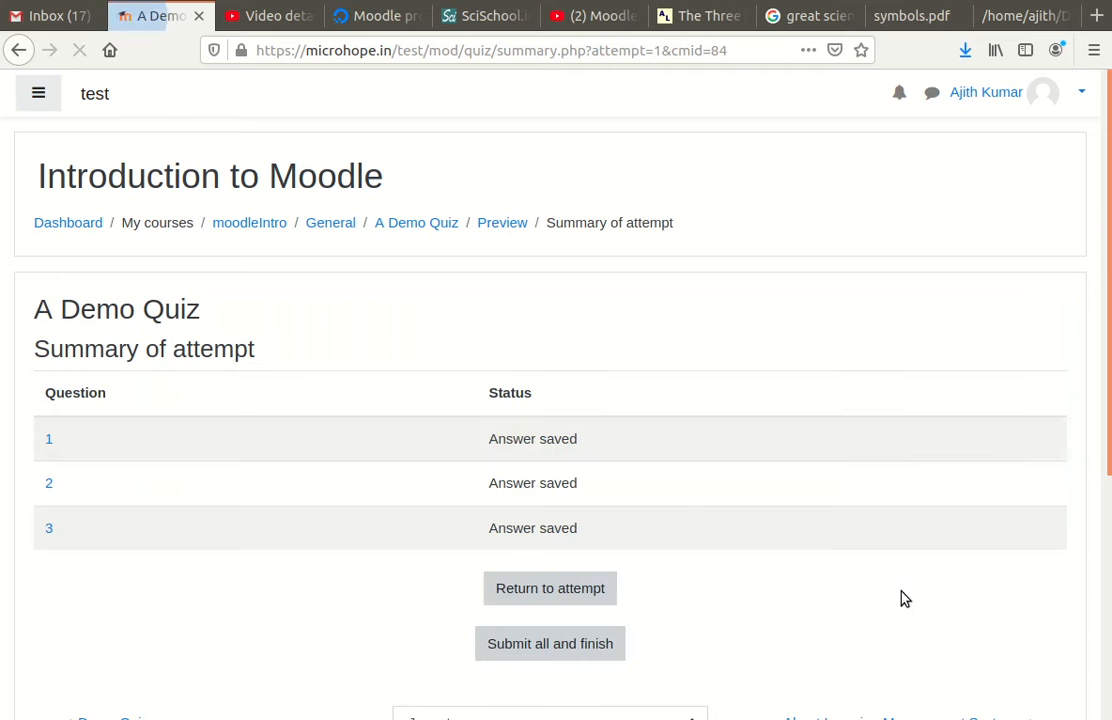
scroll(422, 460, down, 3)
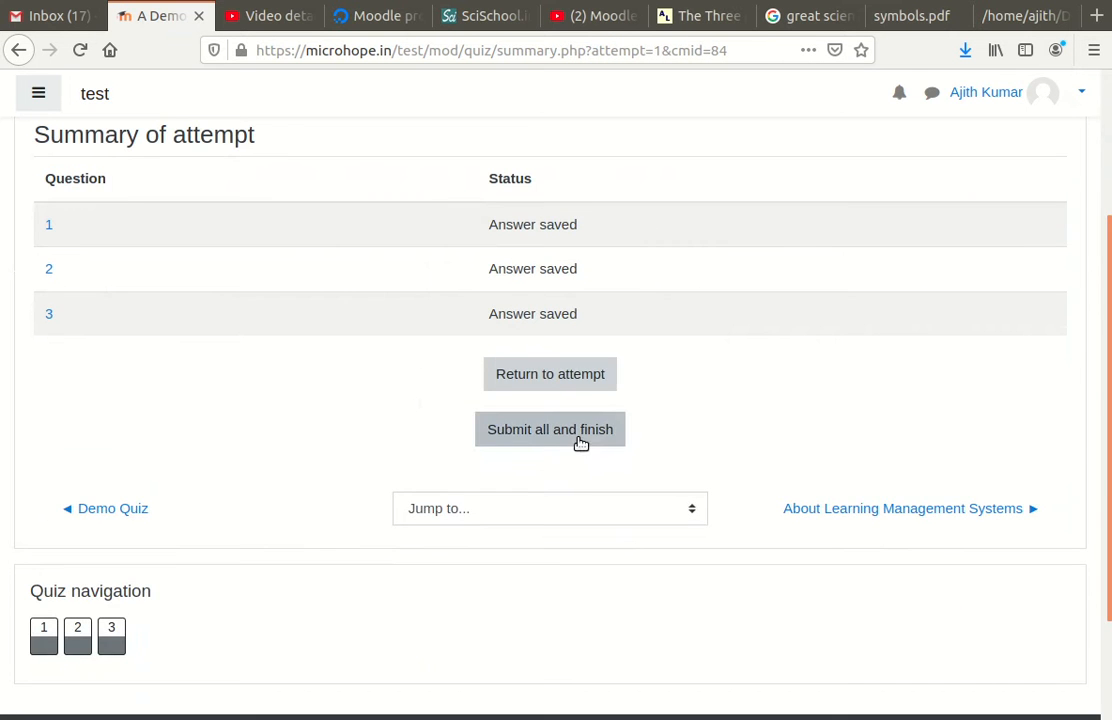
click(578, 440)
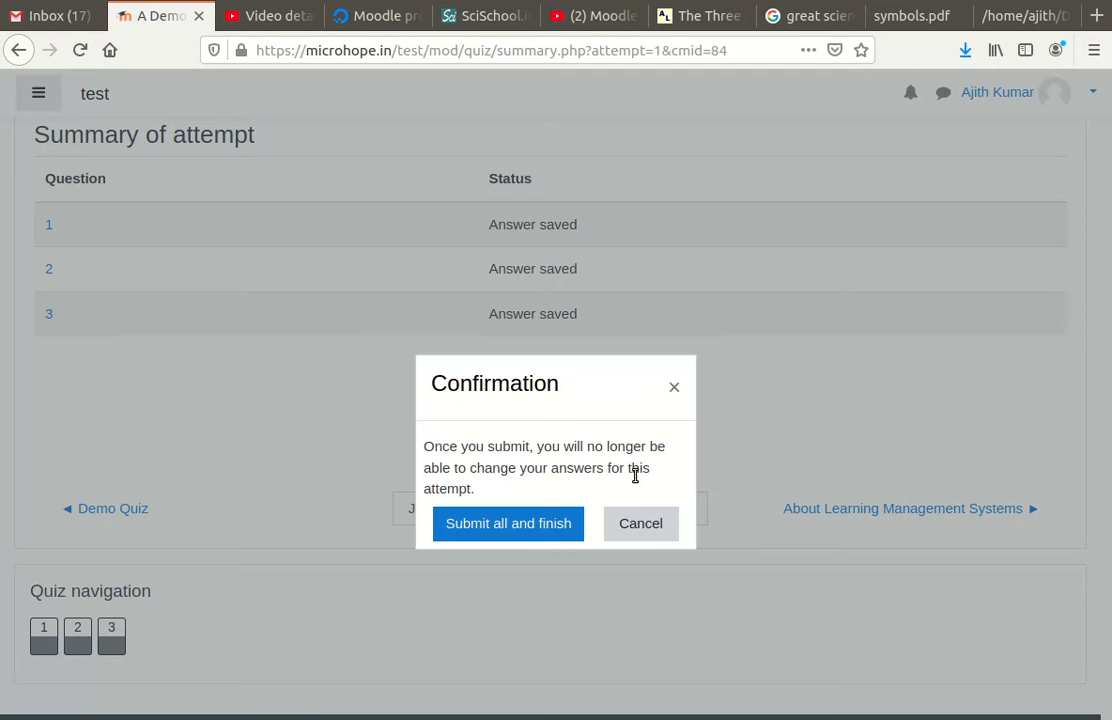
click(526, 528)
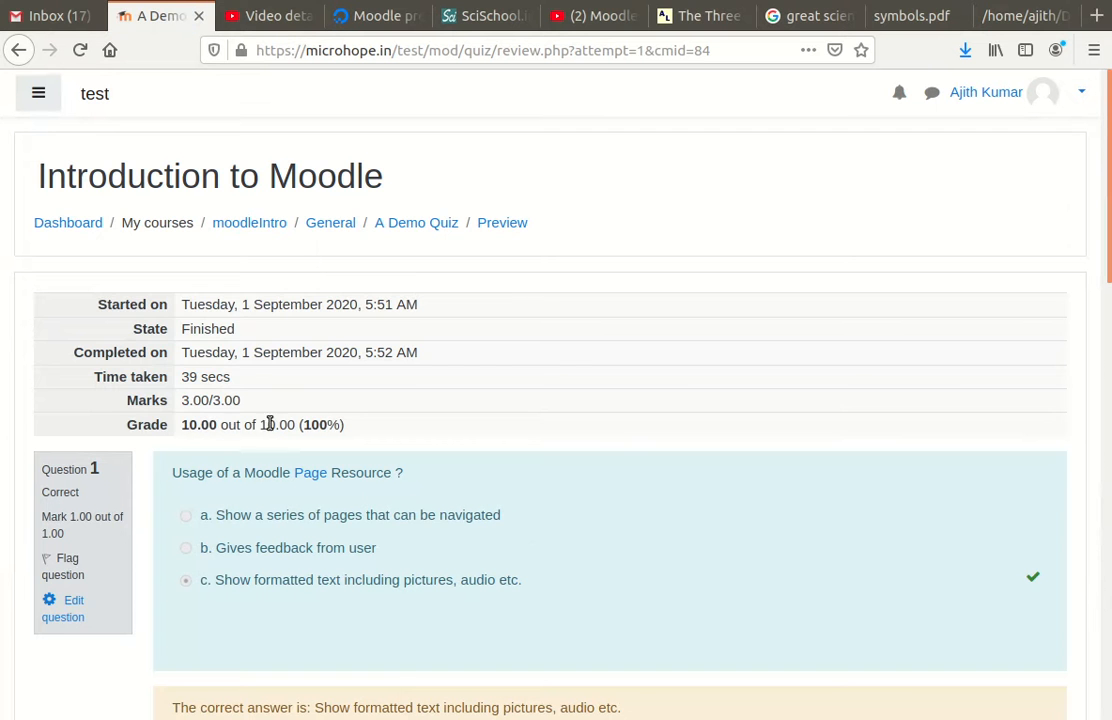
scroll(238, 372, down, 6)
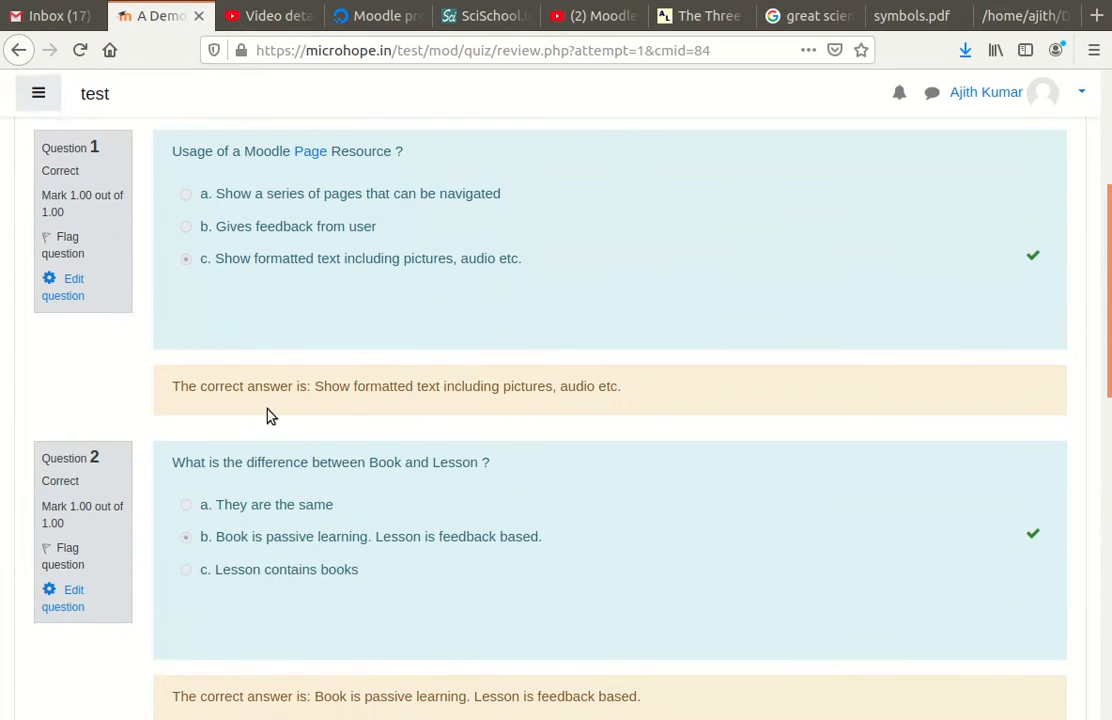
scroll(566, 404, down, 15)
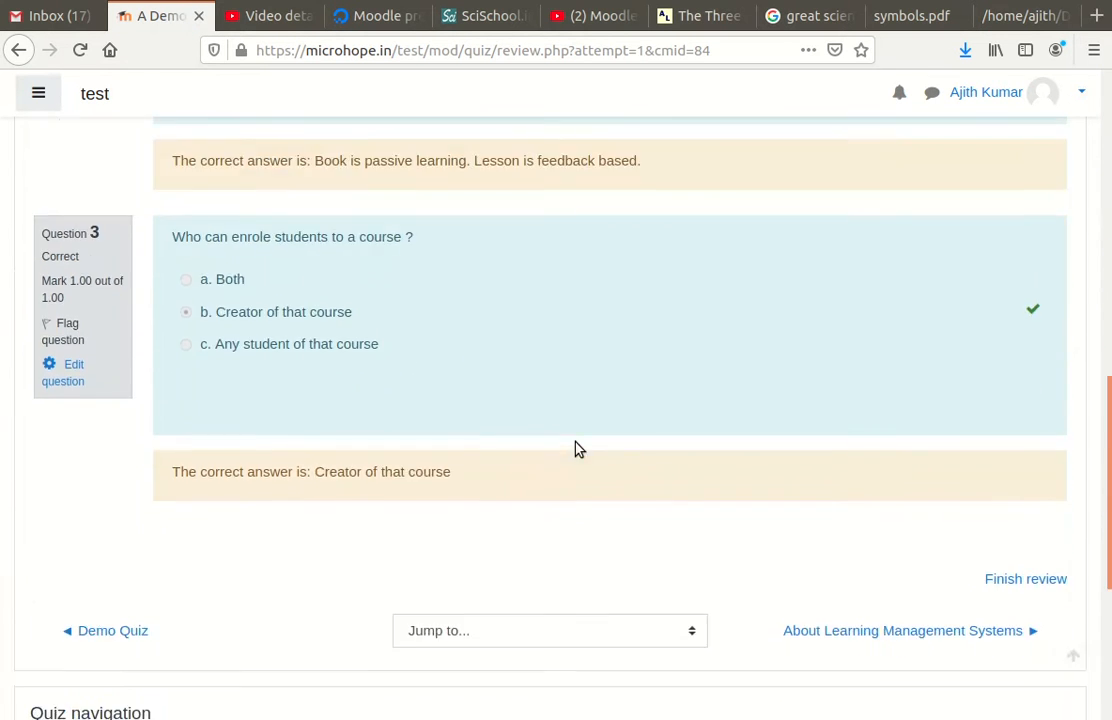
scroll(578, 455, up, 17)
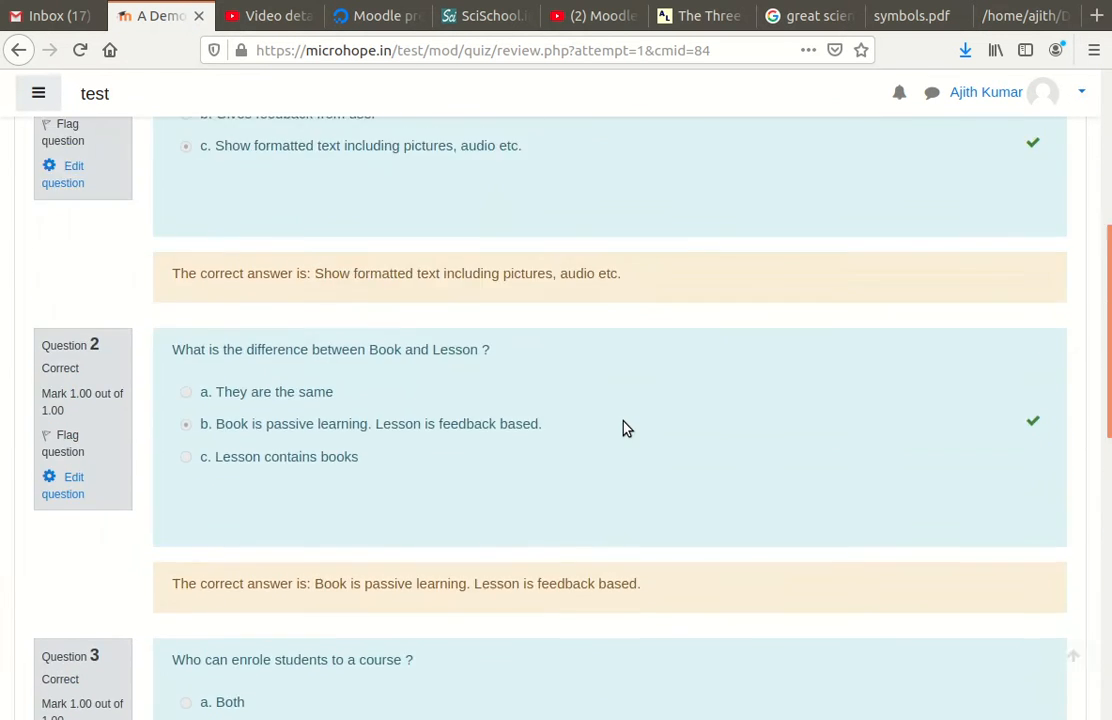
scroll(625, 428, up, 4)
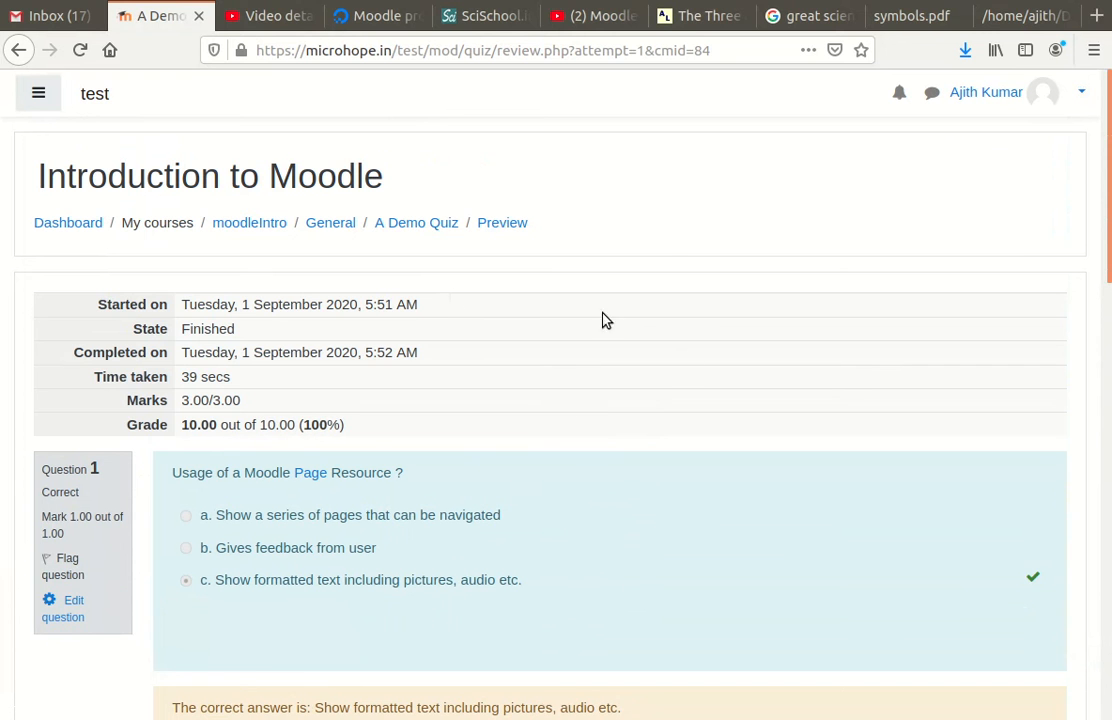